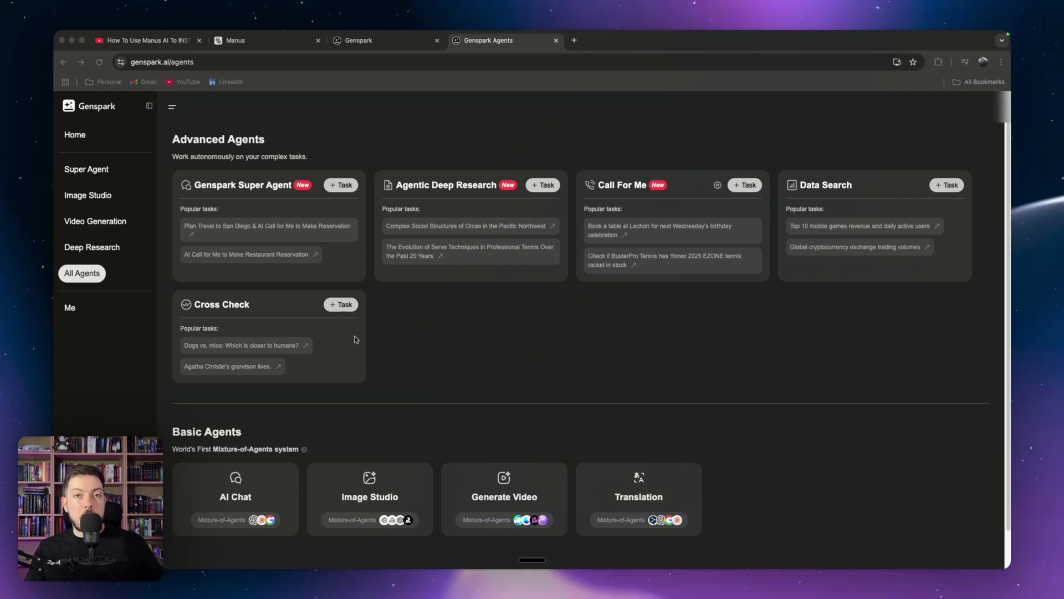
Inspect the model choices of the AI Chat agent and the tools in Image Studio, returning to the agent overview
{"action": "scroll", "coordinate": [380, 396], "scroll_direction": "down", "scroll_amount": 1}
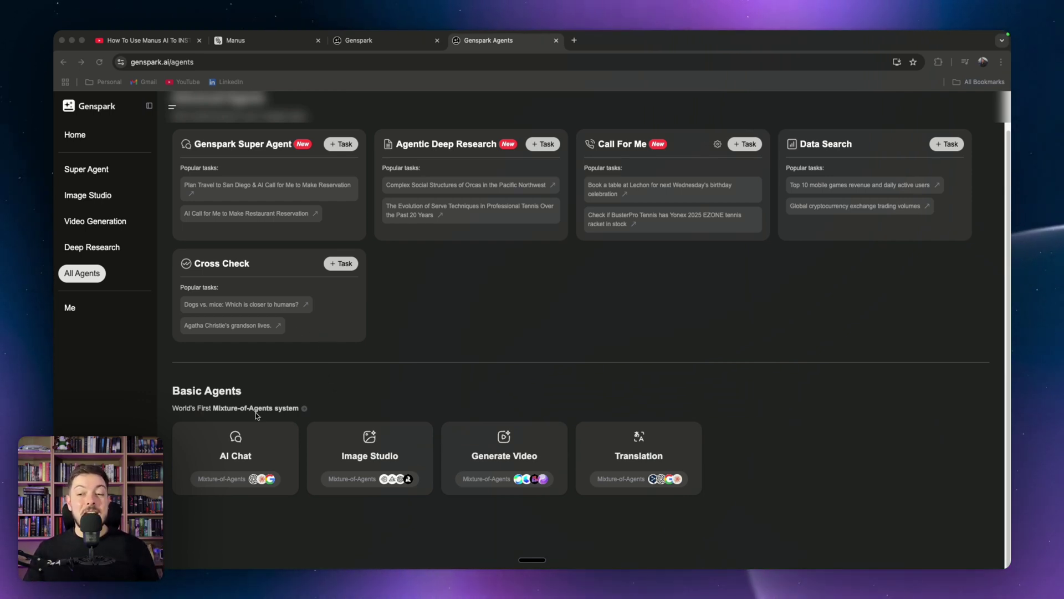
{"action": "left_click", "coordinate": [253, 481]}
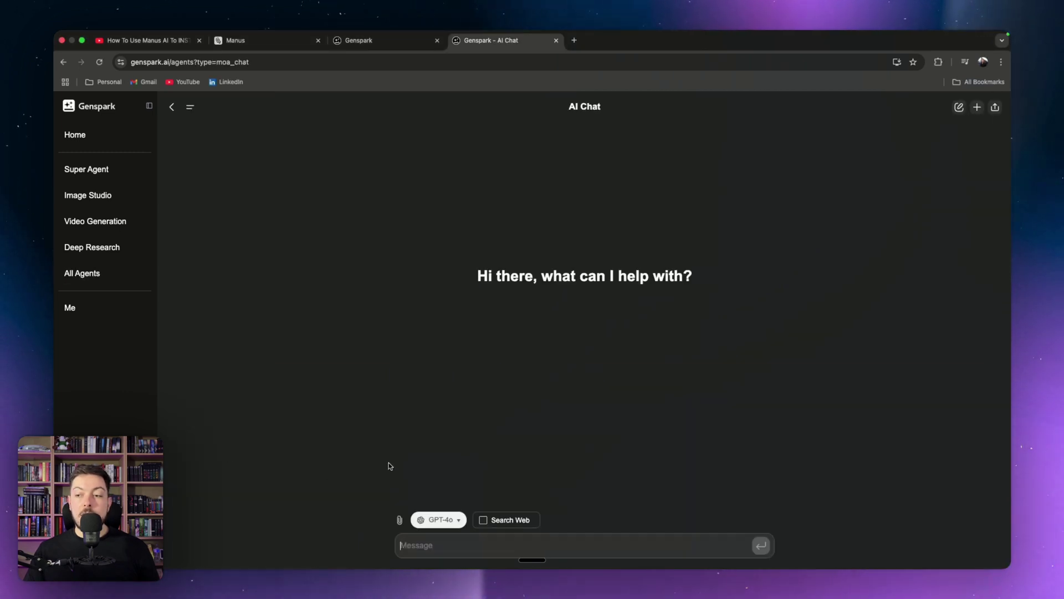
{"action": "left_click", "coordinate": [439, 520]}
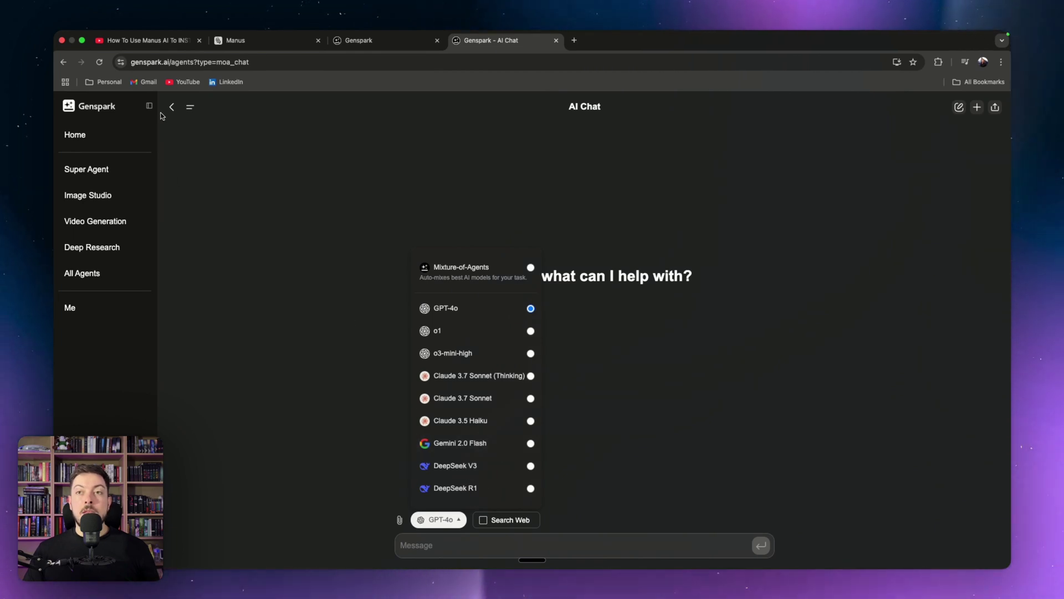
{"action": "left_click", "coordinate": [62, 64]}
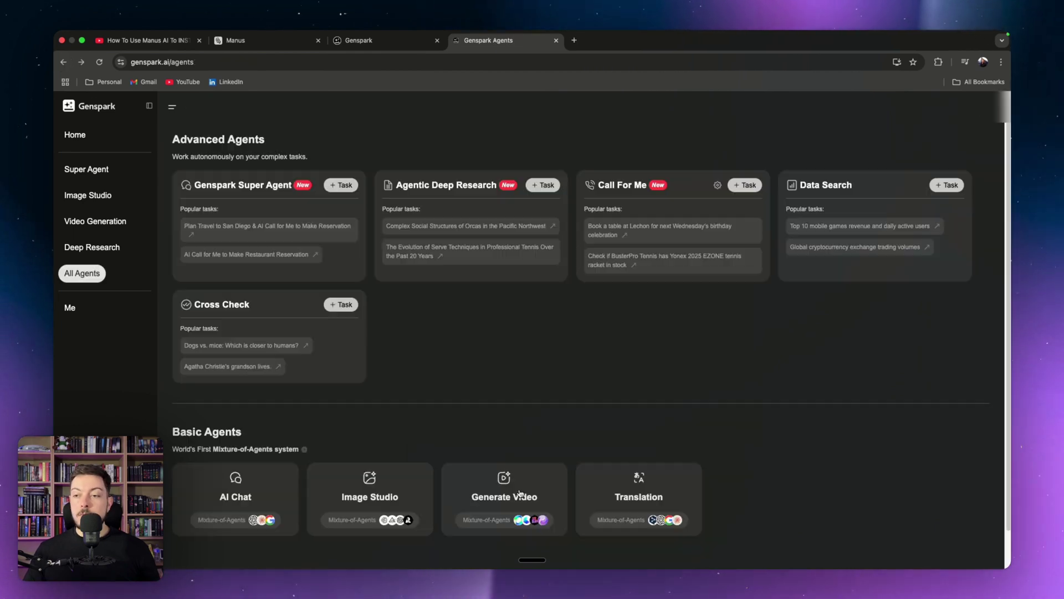
{"action": "left_click", "coordinate": [375, 505]}
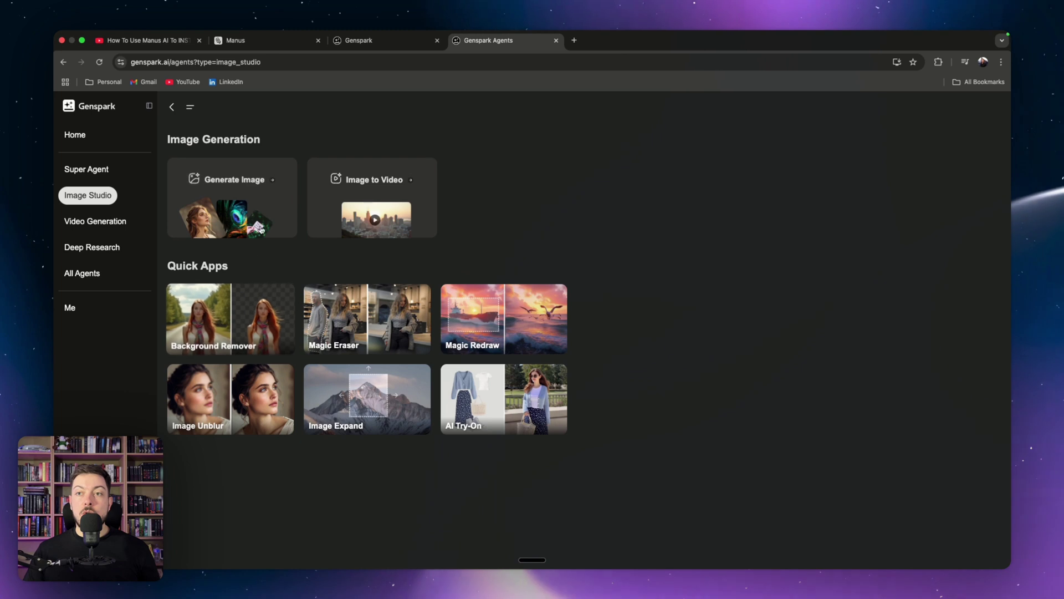
{"action": "left_click", "coordinate": [172, 108]}
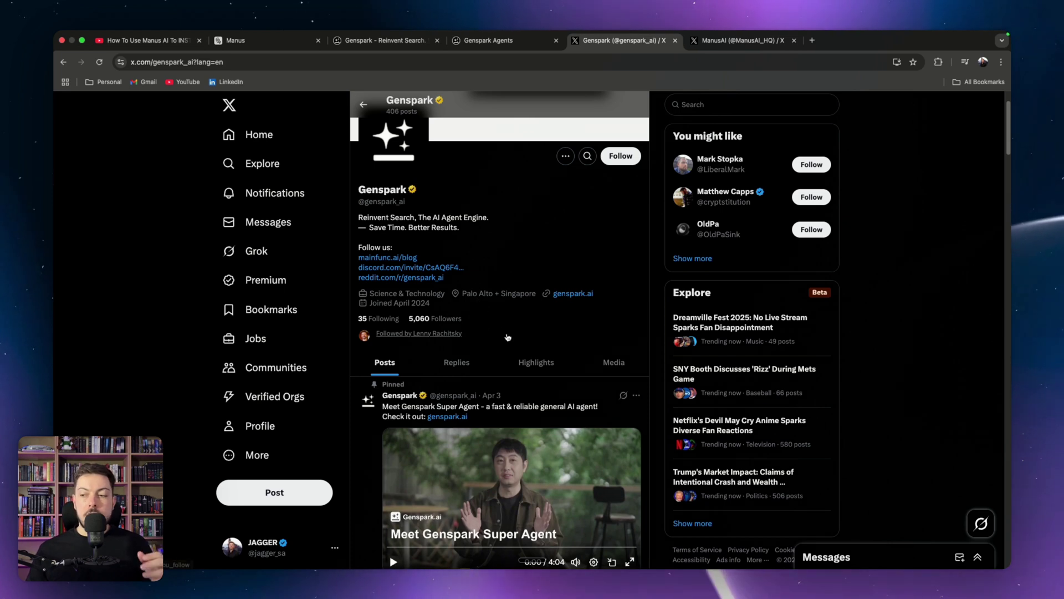
Compare the follower counts and profile details of the Genspark and ManusAI accounts on X
{"action": "scroll", "coordinate": [508, 337], "scroll_direction": "down", "scroll_amount": 1}
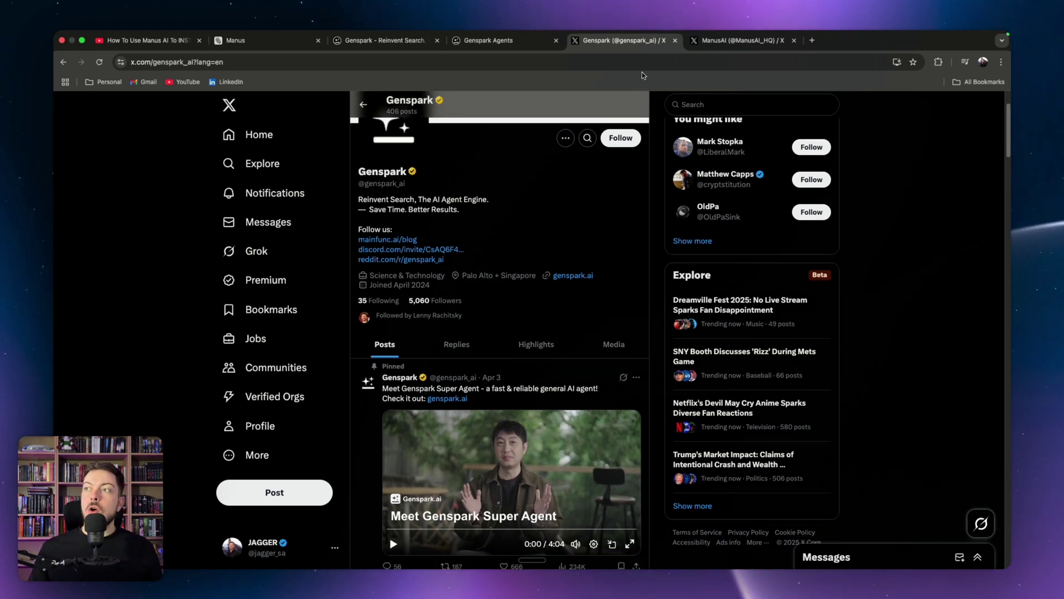
{"action": "scroll", "coordinate": [471, 294], "scroll_direction": "up", "scroll_amount": 1}
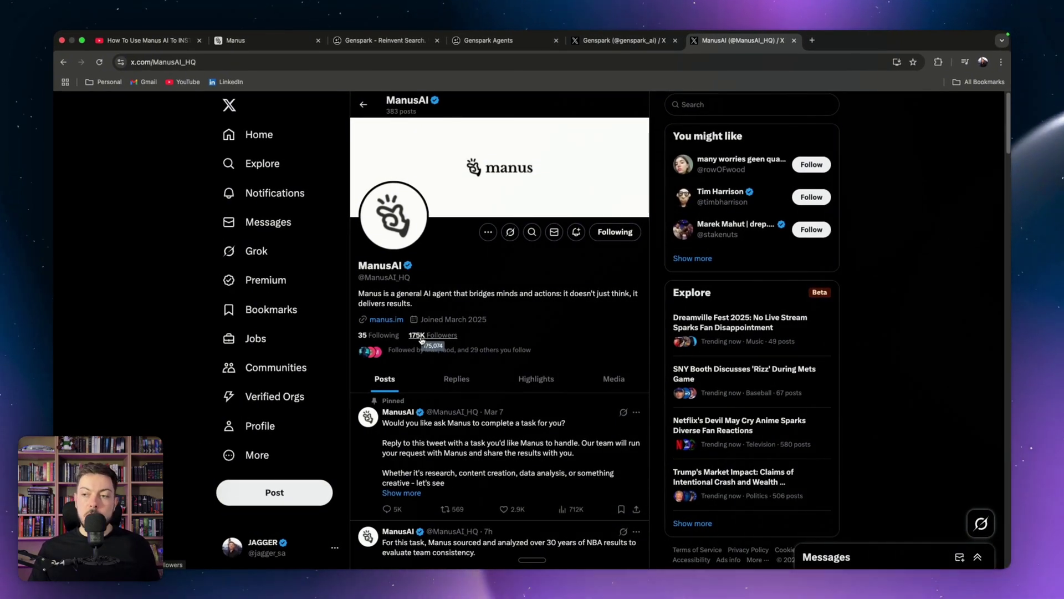
{"action": "left_click", "coordinate": [615, 44]}
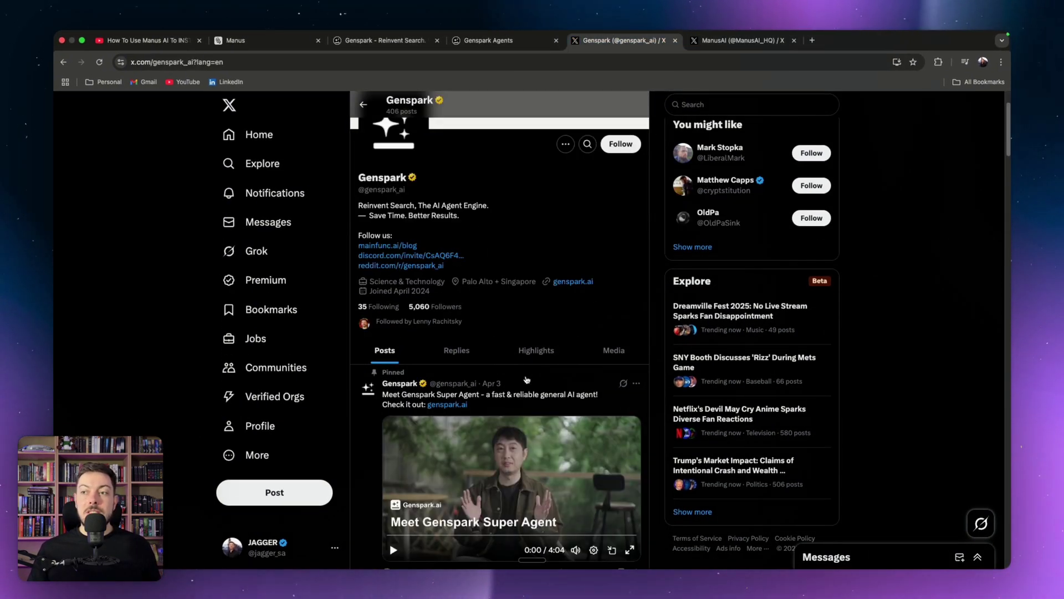
{"action": "scroll", "coordinate": [527, 380], "scroll_direction": "down", "scroll_amount": 1}
{"action": "scroll", "coordinate": [524, 377], "scroll_direction": "up", "scroll_amount": 1}
{"action": "scroll", "coordinate": [525, 344], "scroll_direction": "up", "scroll_amount": 1}
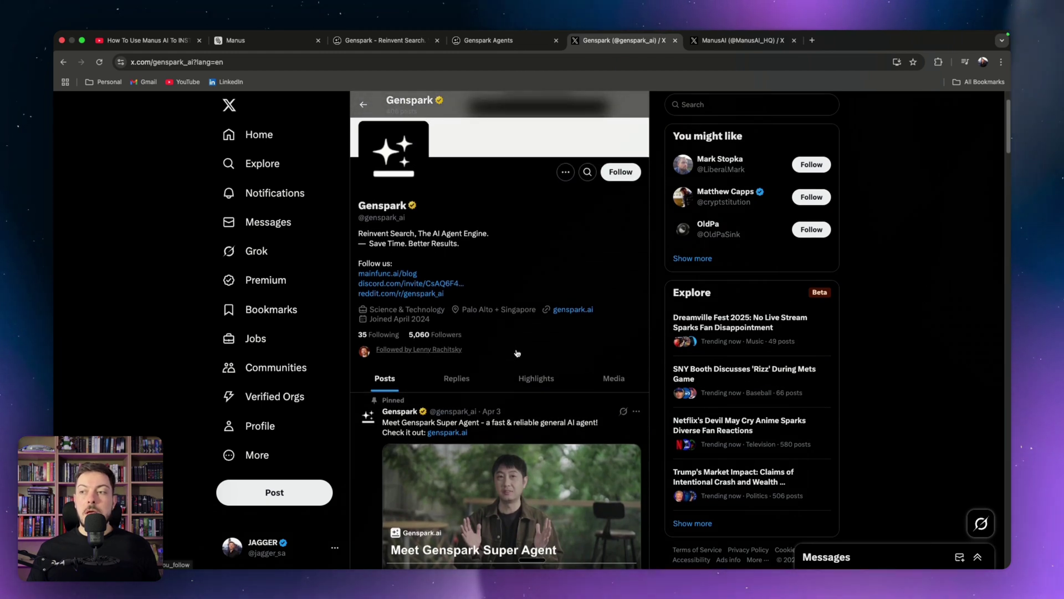
{"action": "scroll", "coordinate": [414, 285], "scroll_direction": "up", "scroll_amount": 1}
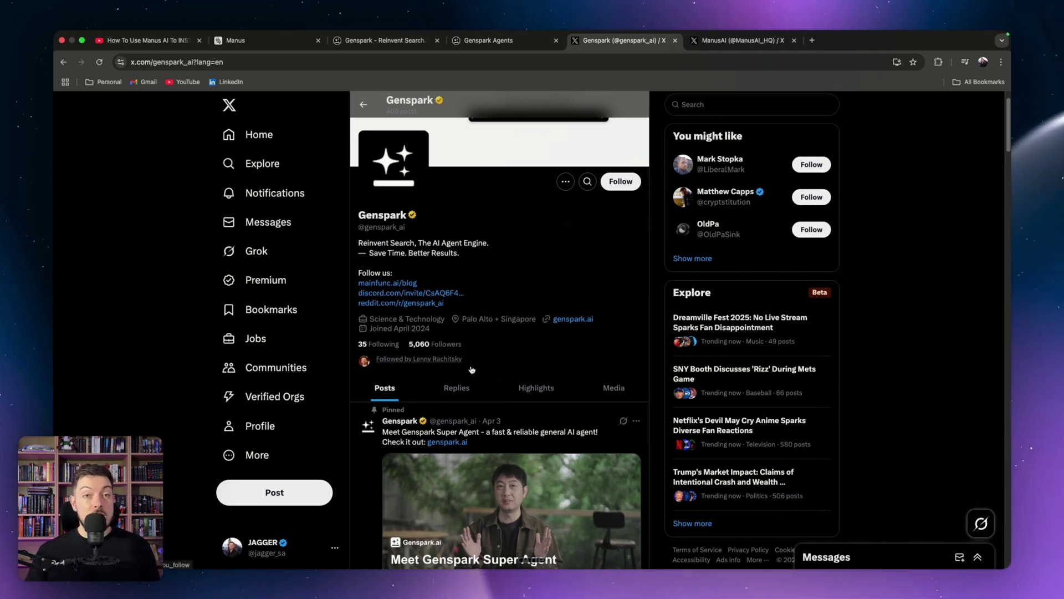
Open the pinned "Meet Genspark Super Agent" video from Genspark's X profile in full screen
{"action": "scroll", "coordinate": [513, 353], "scroll_direction": "down", "scroll_amount": 3}
{"action": "scroll", "coordinate": [513, 353], "scroll_direction": "down", "scroll_amount": 1}
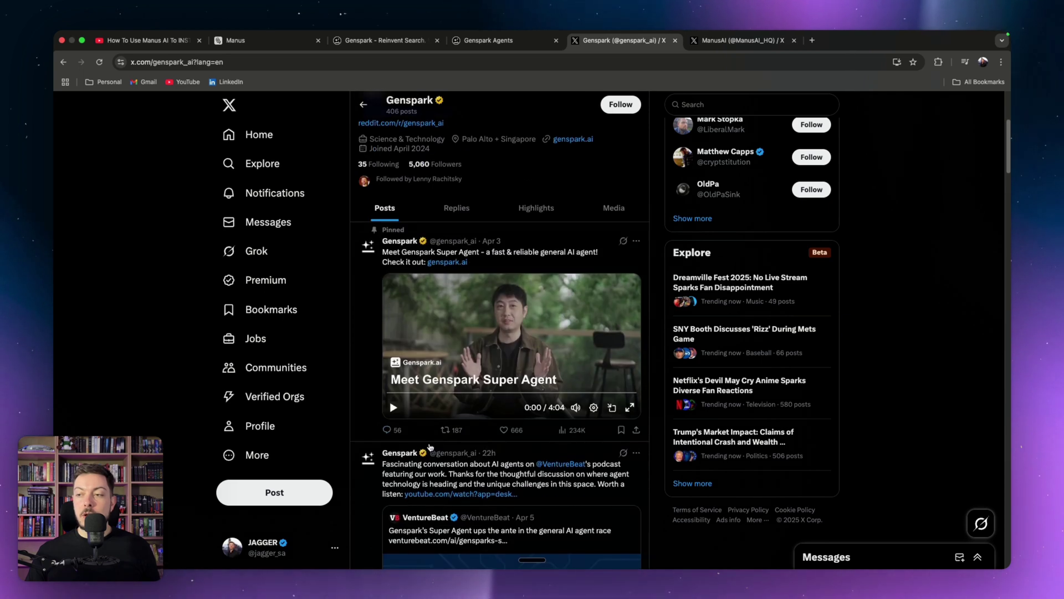
{"action": "left_click", "coordinate": [628, 407]}
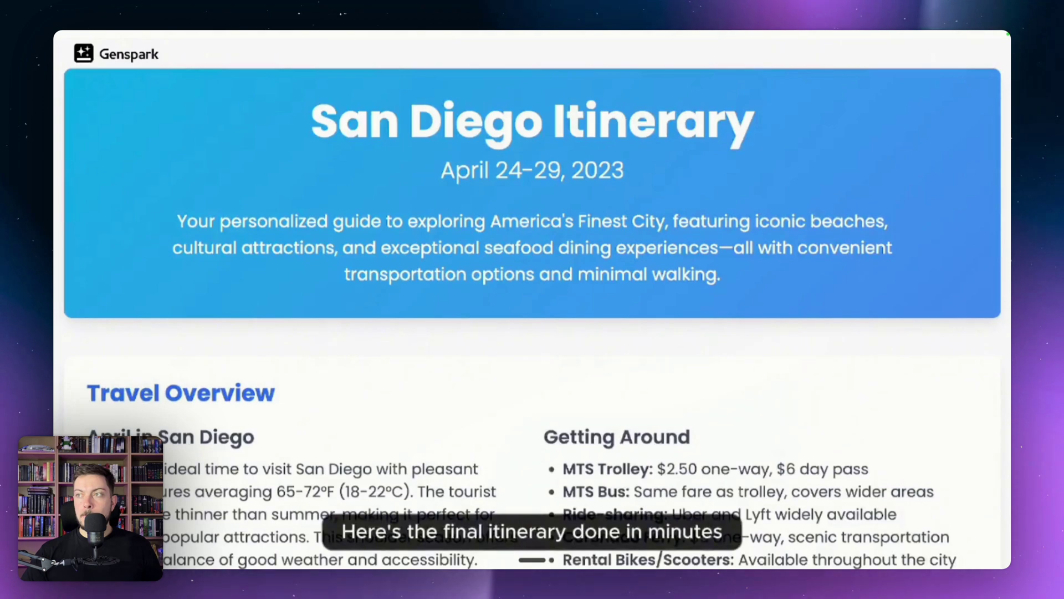
{"action": "scroll", "coordinate": [532, 305], "scroll_direction": "down", "scroll_amount": 7}
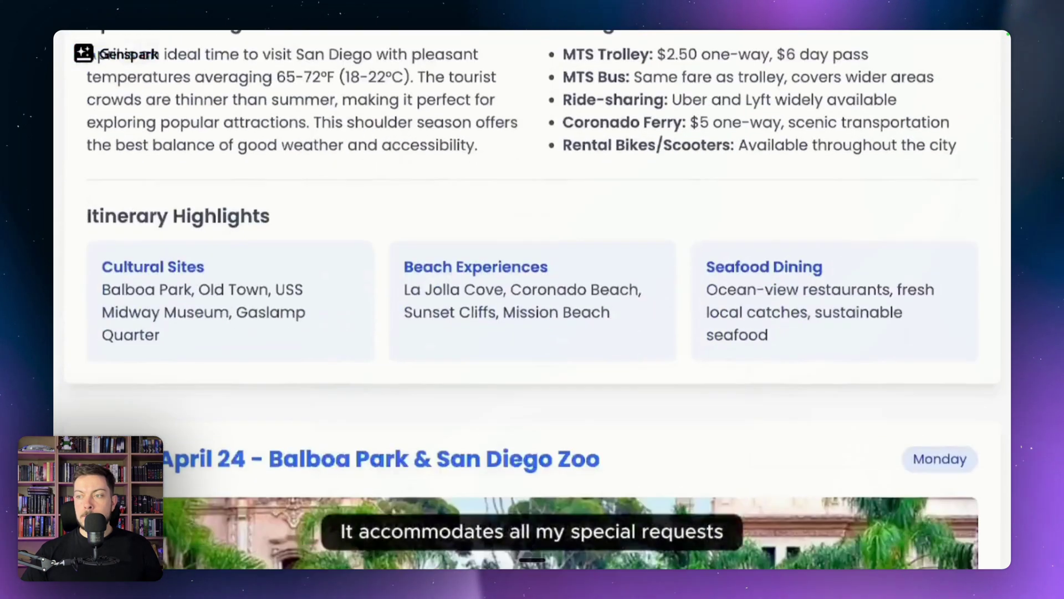
{"action": "scroll", "coordinate": [532, 305], "scroll_direction": "down", "scroll_amount": 17}
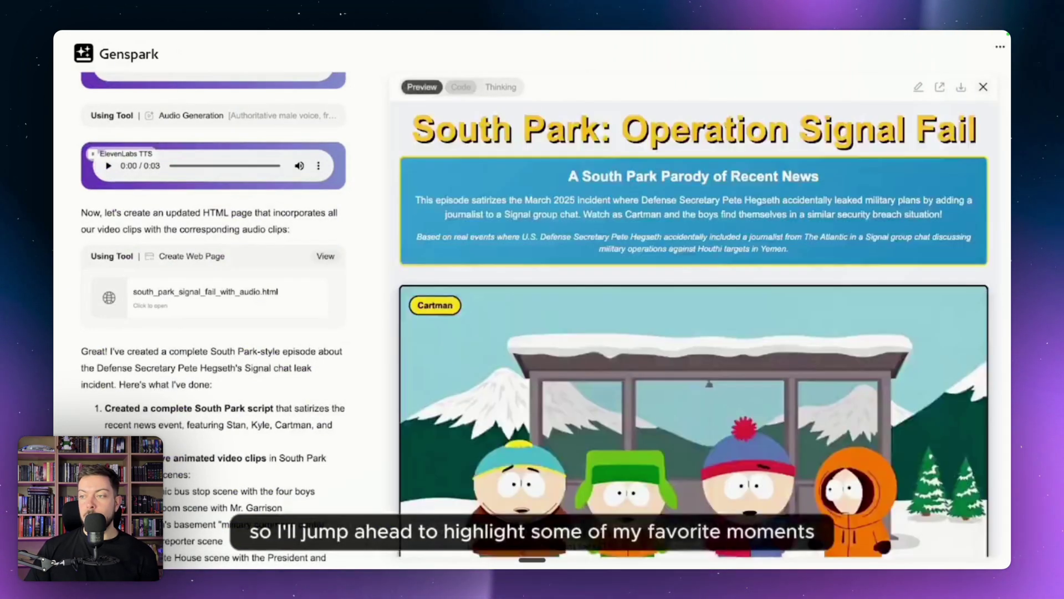
{"action": "scroll", "coordinate": [693, 316], "scroll_direction": "down", "scroll_amount": 3}
{"action": "scroll", "coordinate": [693, 316], "scroll_direction": "down", "scroll_amount": 2}
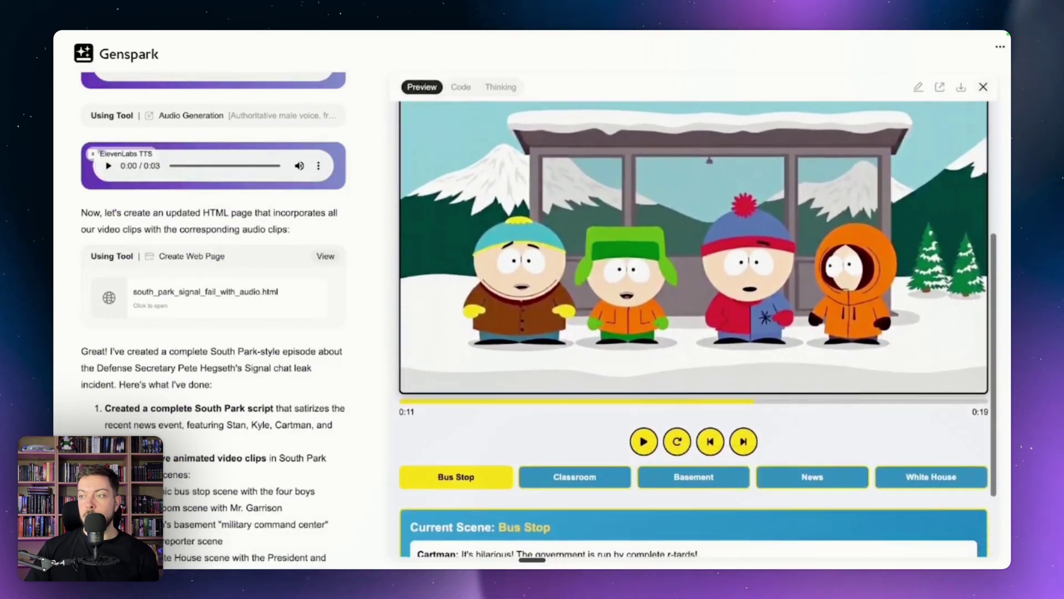
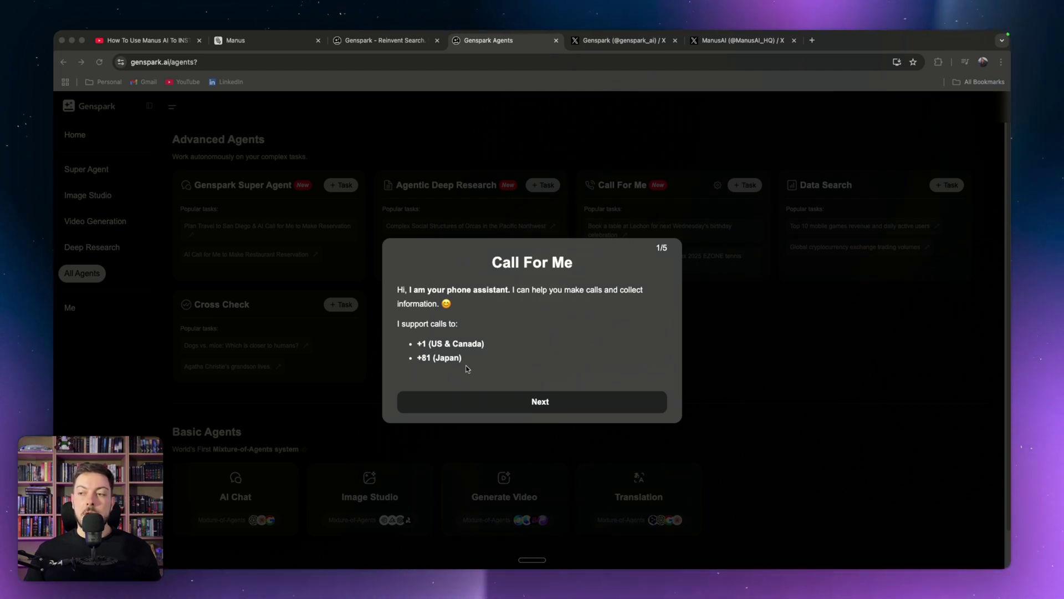
Advance the Call For Me introduction to the phone verification page and leave it without entering a number
{"action": "left_click", "coordinate": [539, 405]}
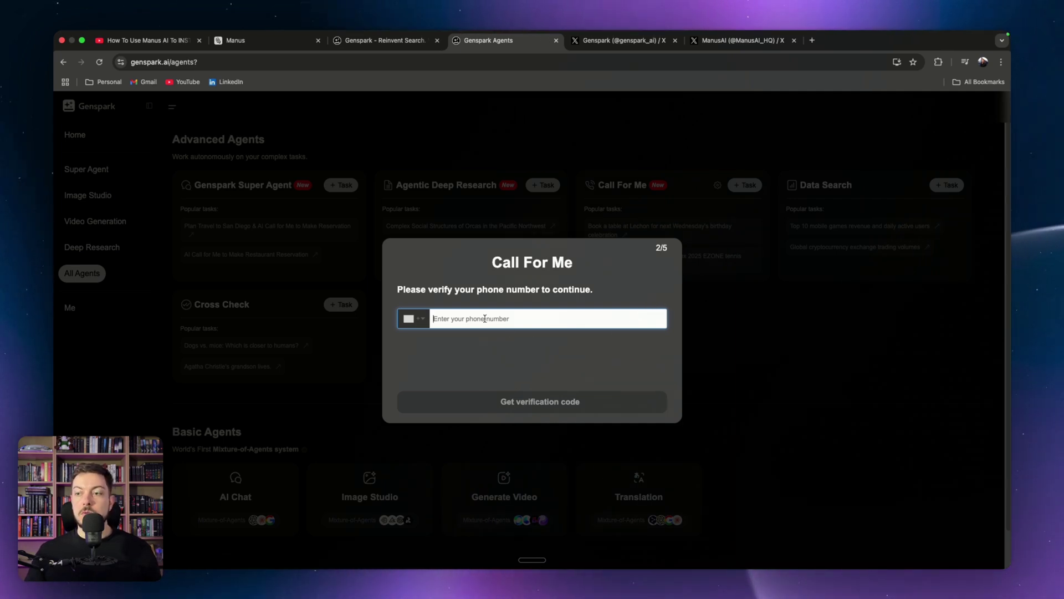
{"action": "left_click", "coordinate": [364, 318]}
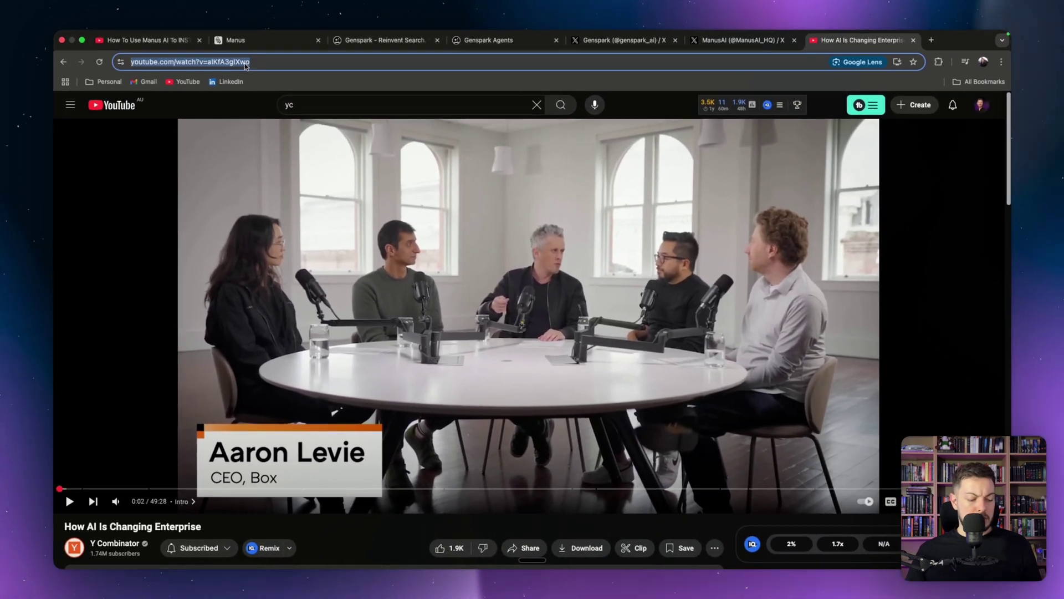
Copy the link of the YouTube video "How AI Is Changing Enterprise" and switch back to Genspark
{"action": "left_click", "coordinate": [246, 65]}
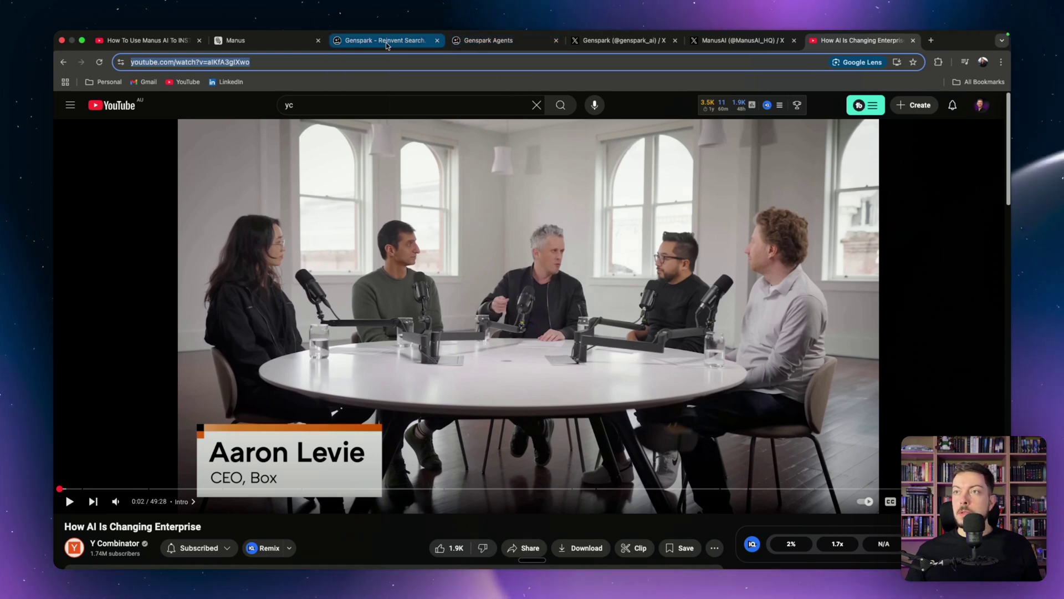
{"action": "left_click", "coordinate": [405, 40]}
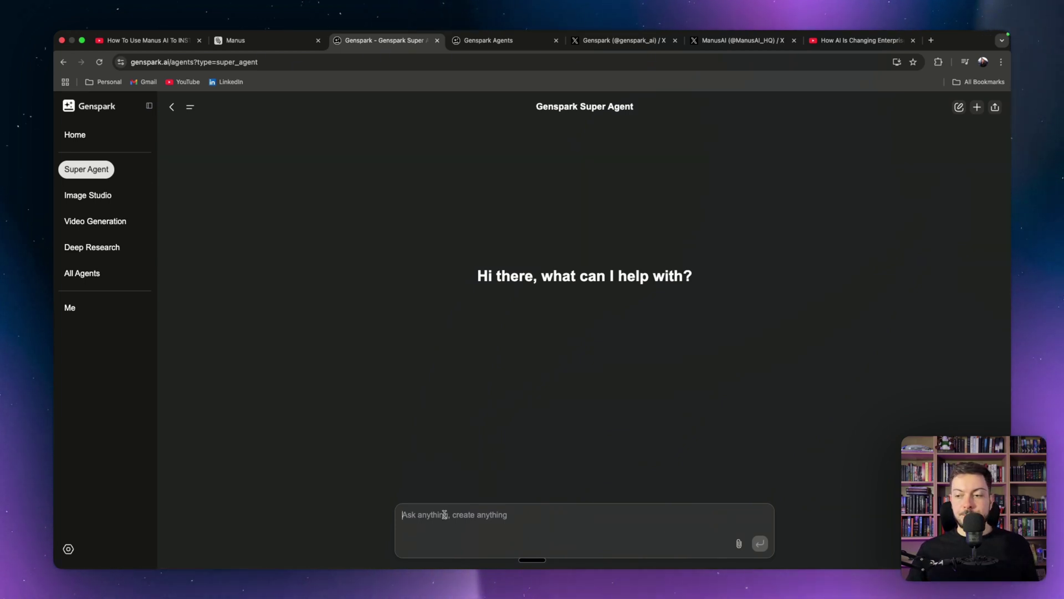
Ask Super Agent for a slideshow of around 10 aesthetically pleasing slides showcasing the YouTube video's content in a well-constructed way, including the copied link
{"action": "key", "text": "alt+space"}
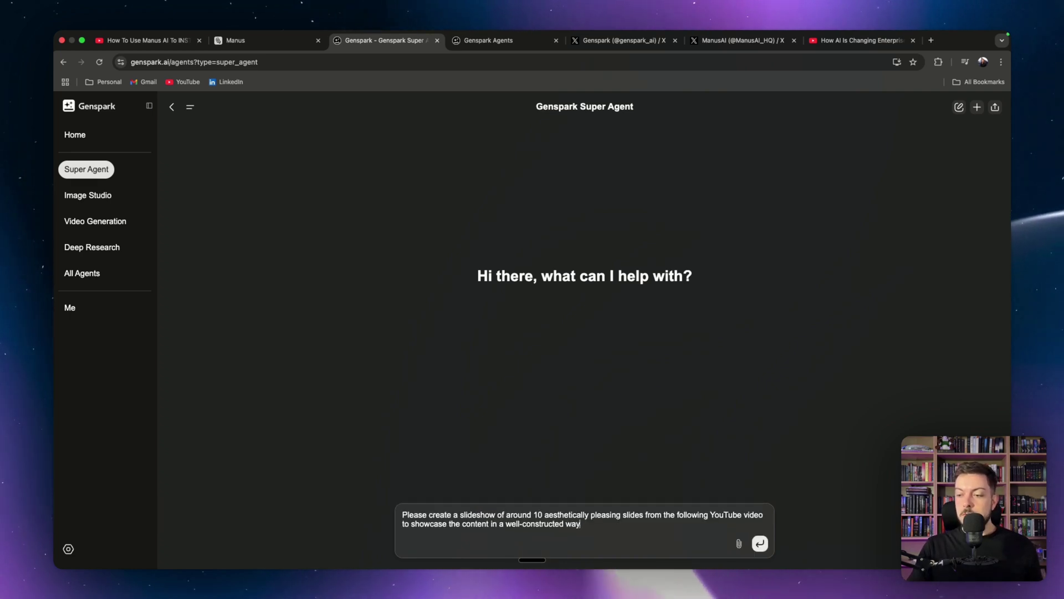
{"action": "type", "text": ":"}
{"action": "key", "text": "shift+Return"}
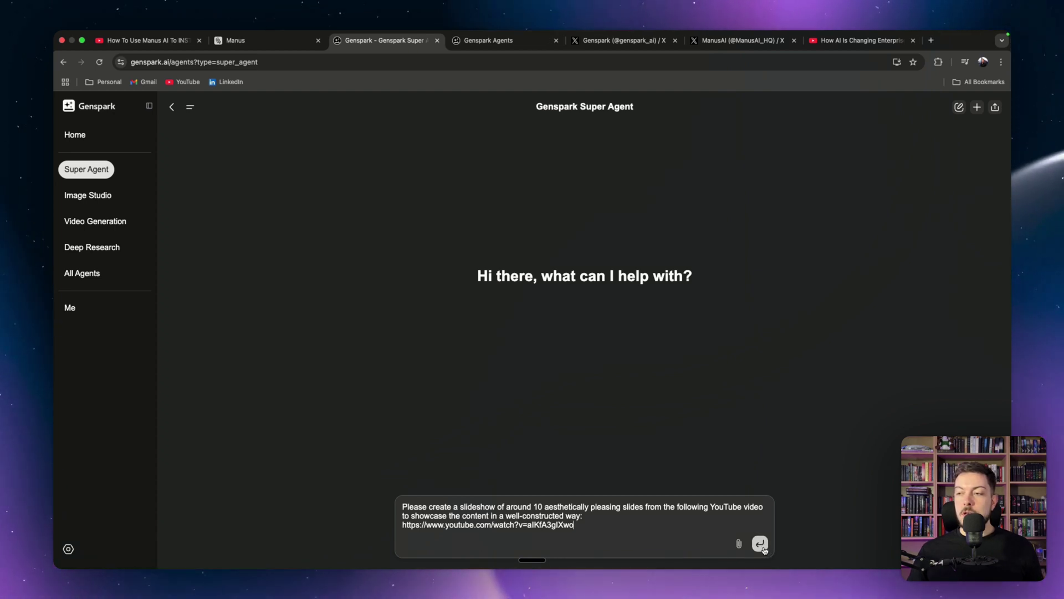
{"action": "left_click", "coordinate": [760, 544]}
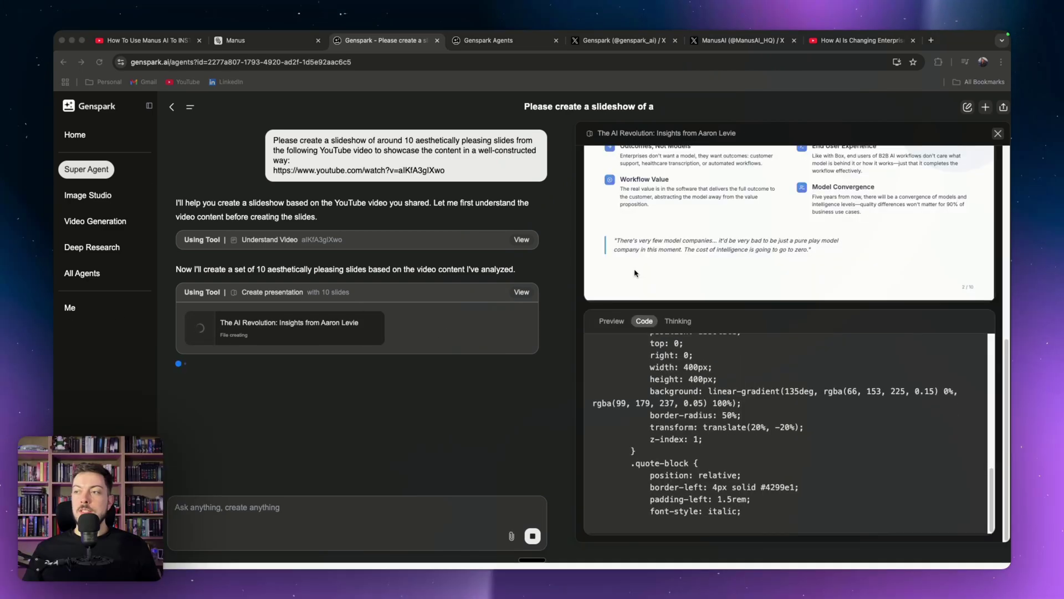
Review the first generated slides and expand the YouTube video's description to check the podcast name
{"action": "scroll", "coordinate": [635, 275], "scroll_direction": "up", "scroll_amount": 8}
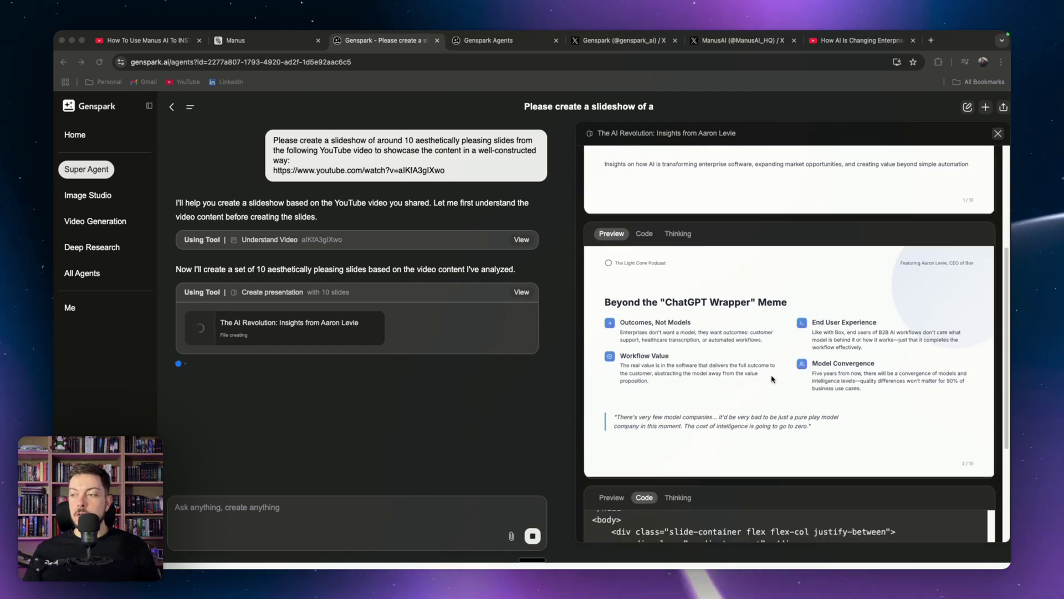
{"action": "scroll", "coordinate": [729, 266], "scroll_direction": "up", "scroll_amount": 10}
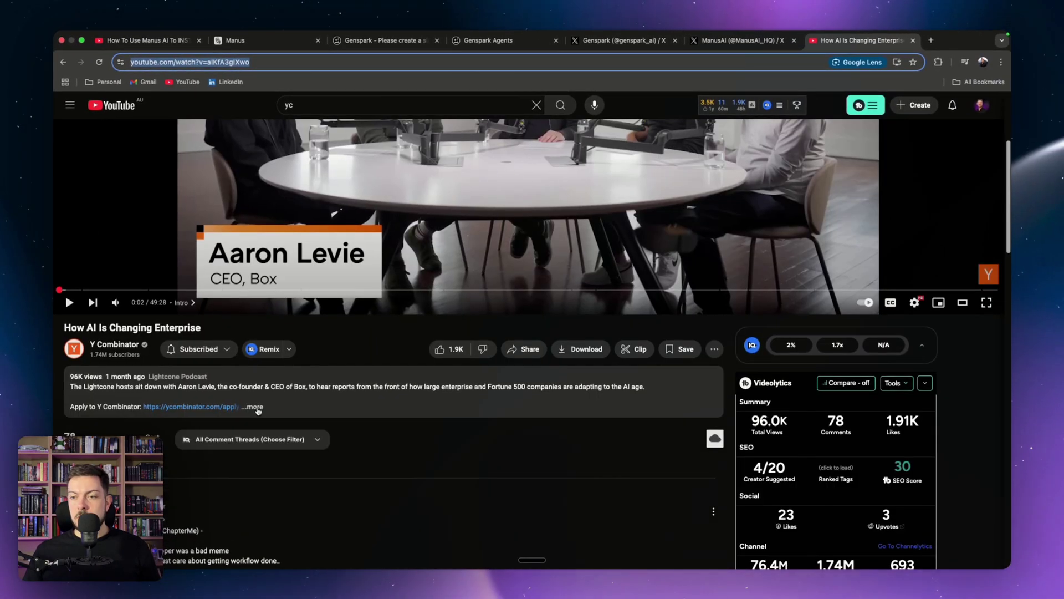
{"action": "left_click", "coordinate": [256, 409]}
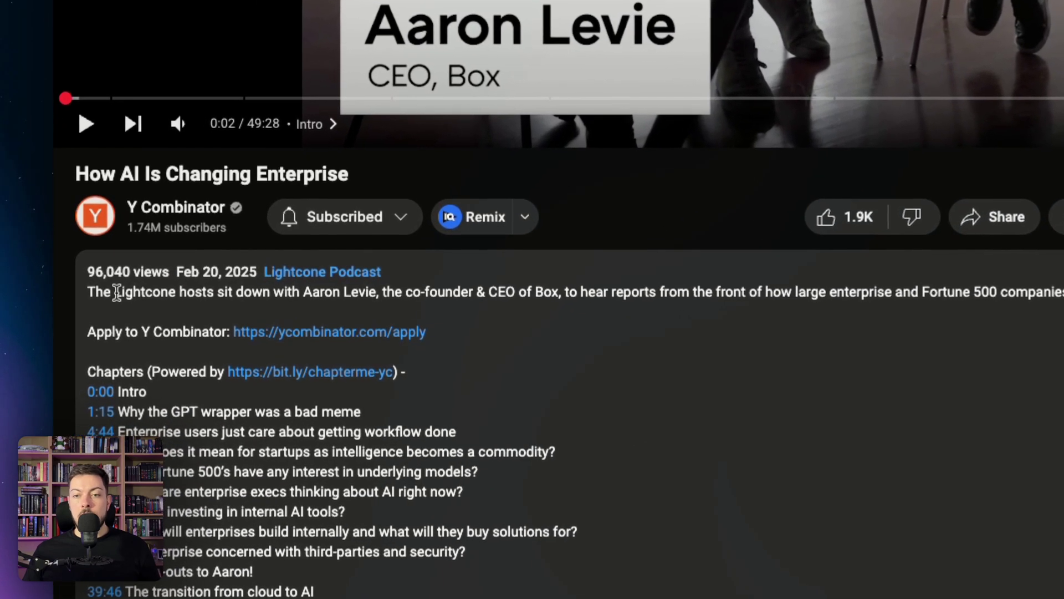
{"action": "left_click_drag", "start_coordinate": [84, 386], "coordinate": [110, 385]}
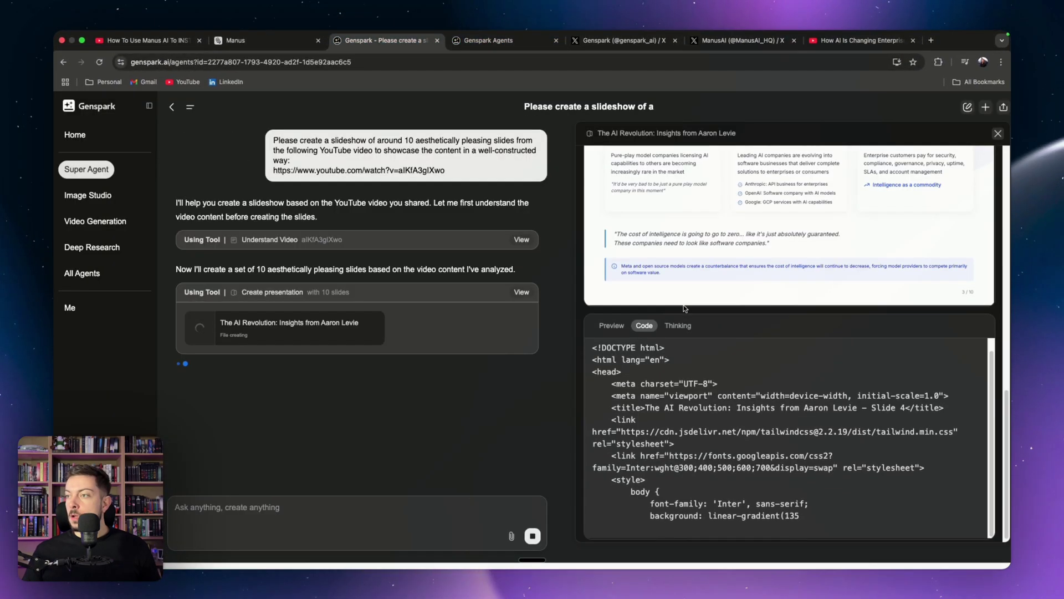
Examine the layout and content of the first four generated slides in the presentation preview
{"action": "scroll", "coordinate": [682, 303], "scroll_direction": "up", "scroll_amount": 10}
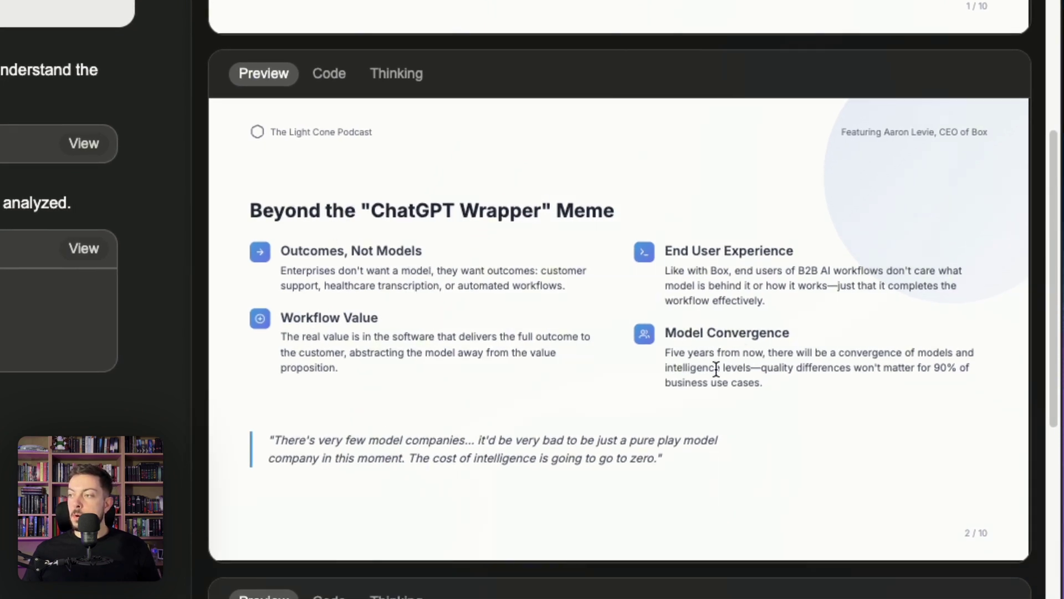
{"action": "scroll", "coordinate": [493, 437], "scroll_direction": "up", "scroll_amount": 3}
{"action": "scroll", "coordinate": [490, 422], "scroll_direction": "down", "scroll_amount": 10}
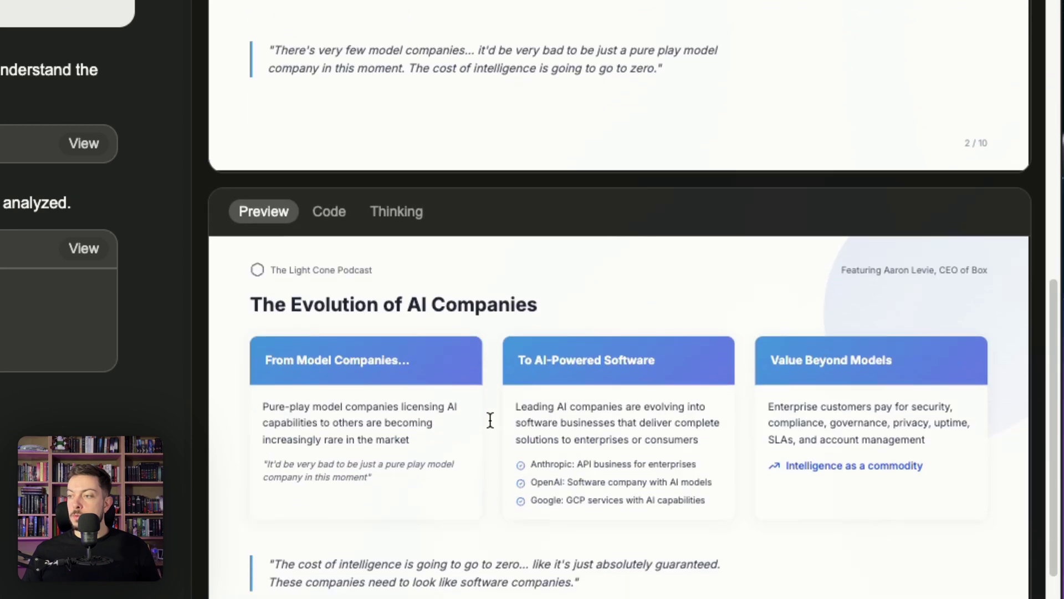
{"action": "scroll", "coordinate": [531, 505], "scroll_direction": "down", "scroll_amount": 3}
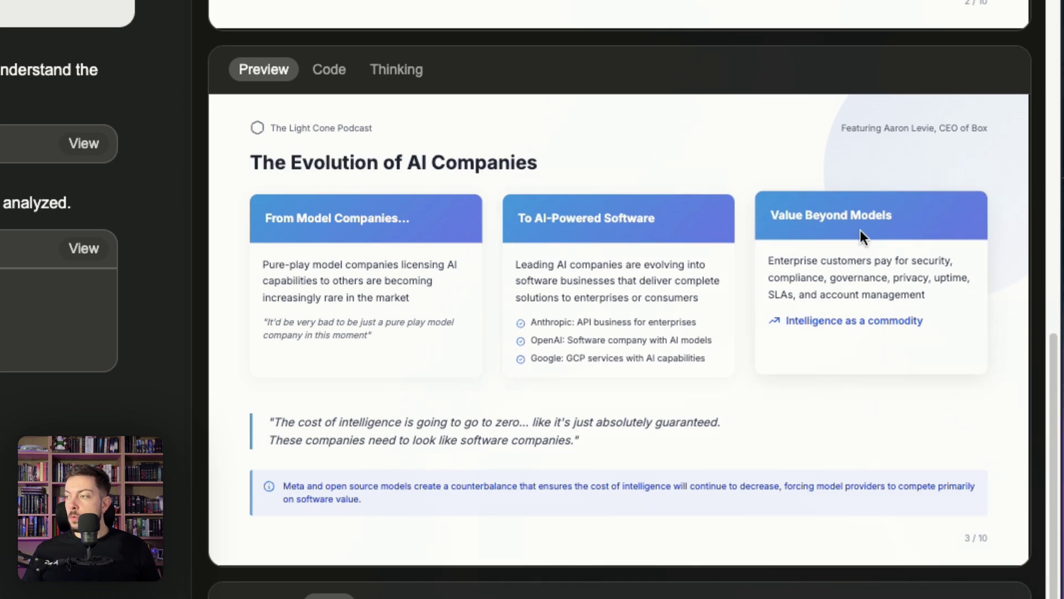
{"action": "scroll", "coordinate": [852, 344], "scroll_direction": "down", "scroll_amount": 1}
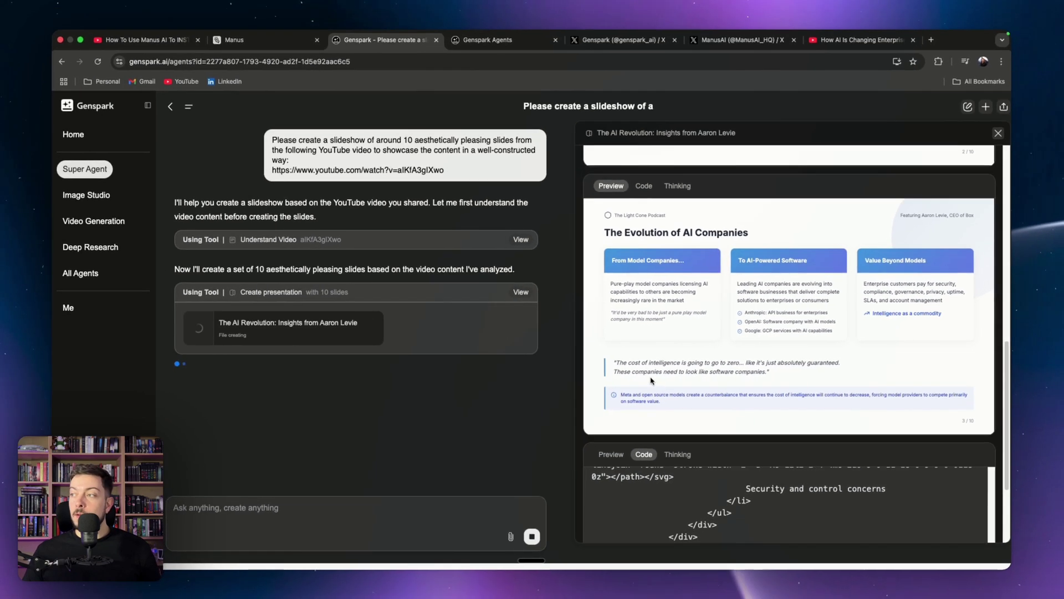
{"action": "scroll", "coordinate": [651, 379], "scroll_direction": "up", "scroll_amount": 10}
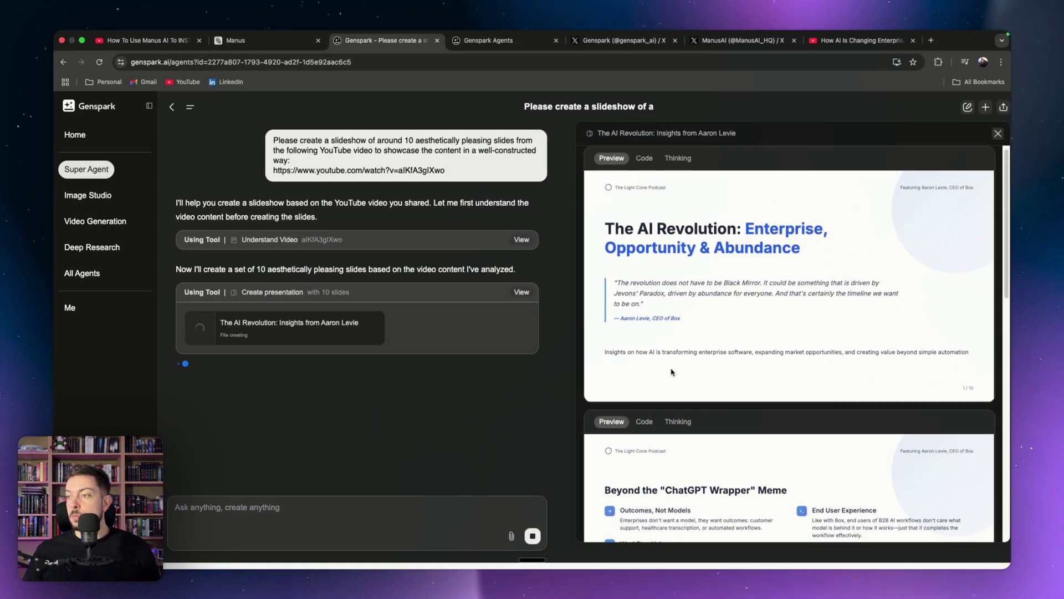
{"action": "scroll", "coordinate": [651, 379], "scroll_direction": "down", "scroll_amount": 10}
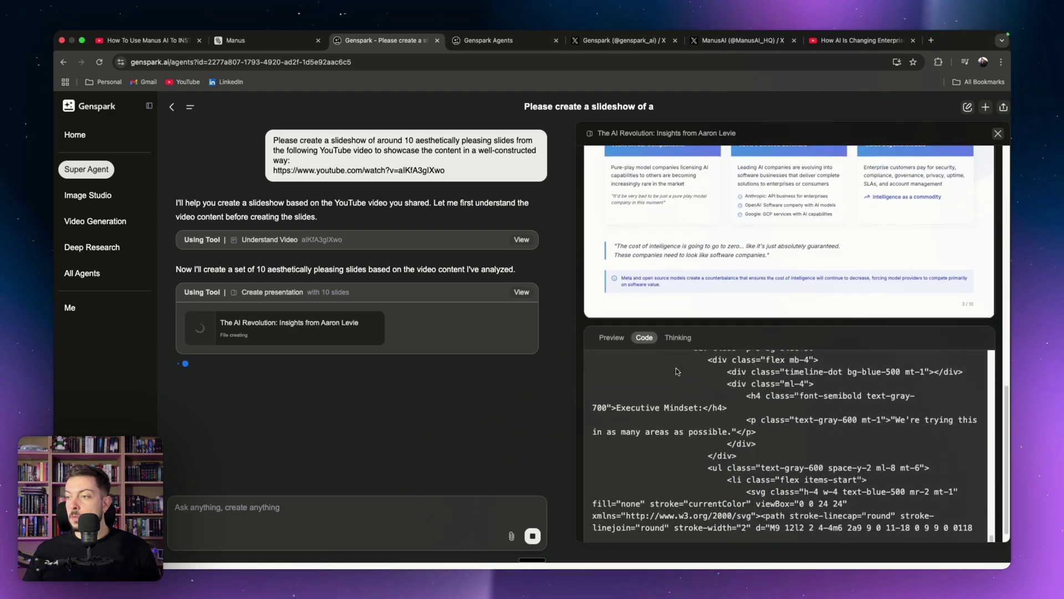
{"action": "scroll", "coordinate": [688, 322], "scroll_direction": "up", "scroll_amount": 2}
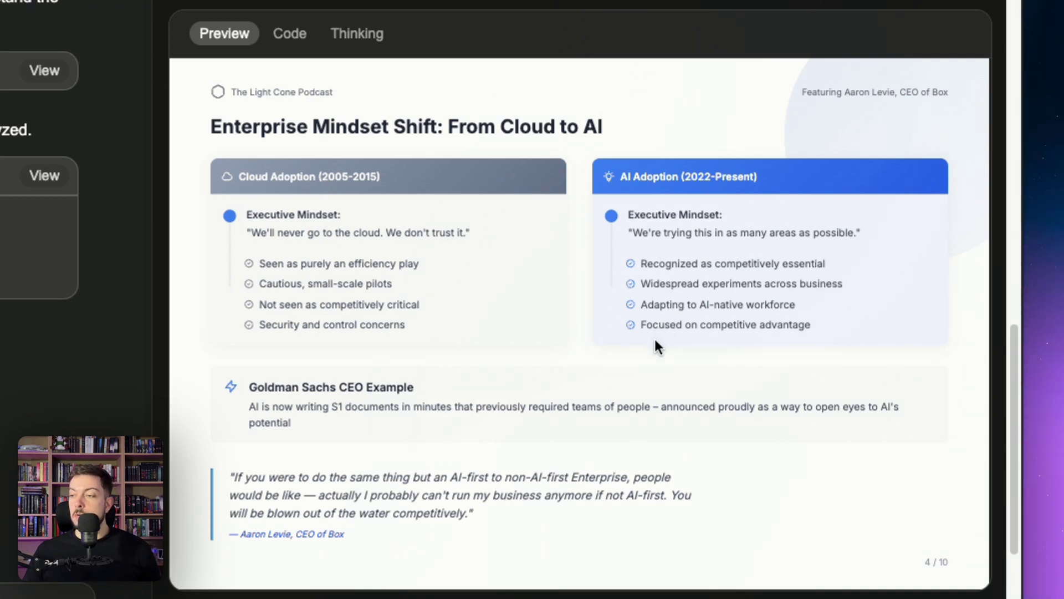
Review the enterprise mindset slide, going back to the preceding slide on AI-powered software for comparison
{"action": "scroll", "coordinate": [333, 344], "scroll_direction": "down", "scroll_amount": 3}
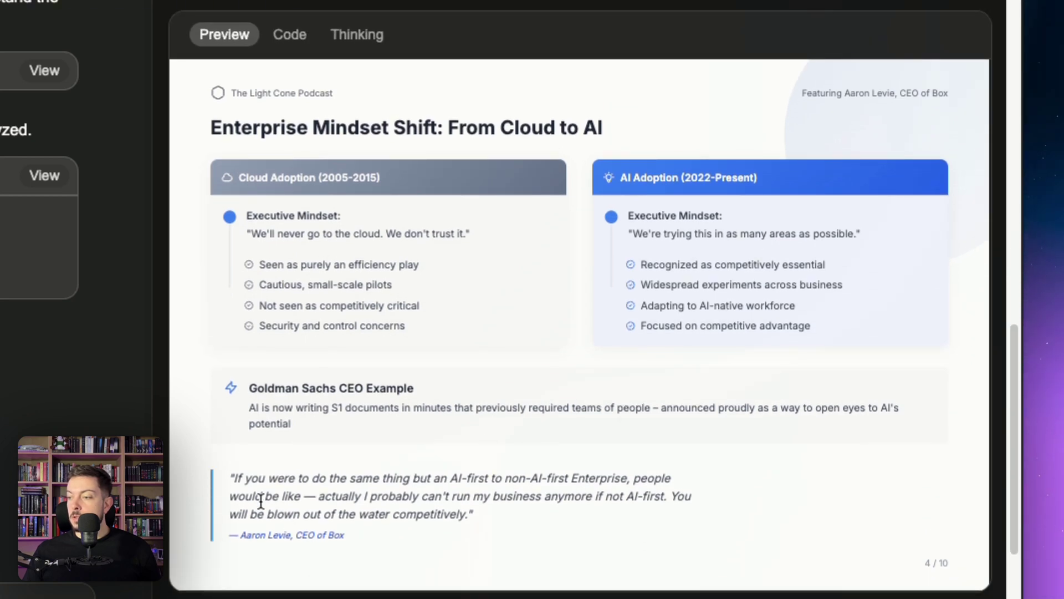
{"action": "scroll", "coordinate": [371, 488], "scroll_direction": "up", "scroll_amount": 10}
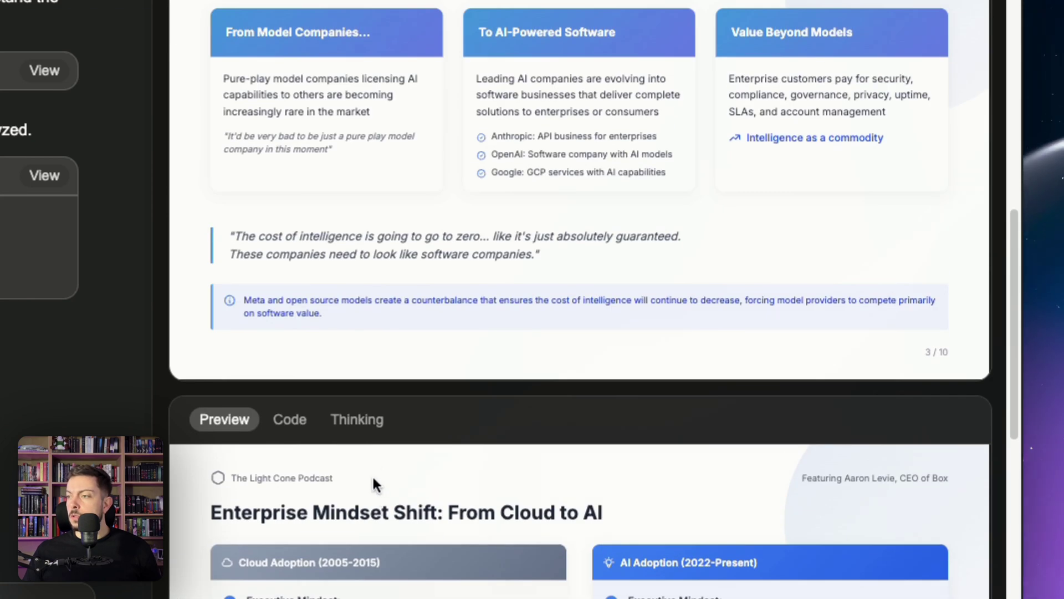
{"action": "scroll", "coordinate": [371, 453], "scroll_direction": "down", "scroll_amount": 10}
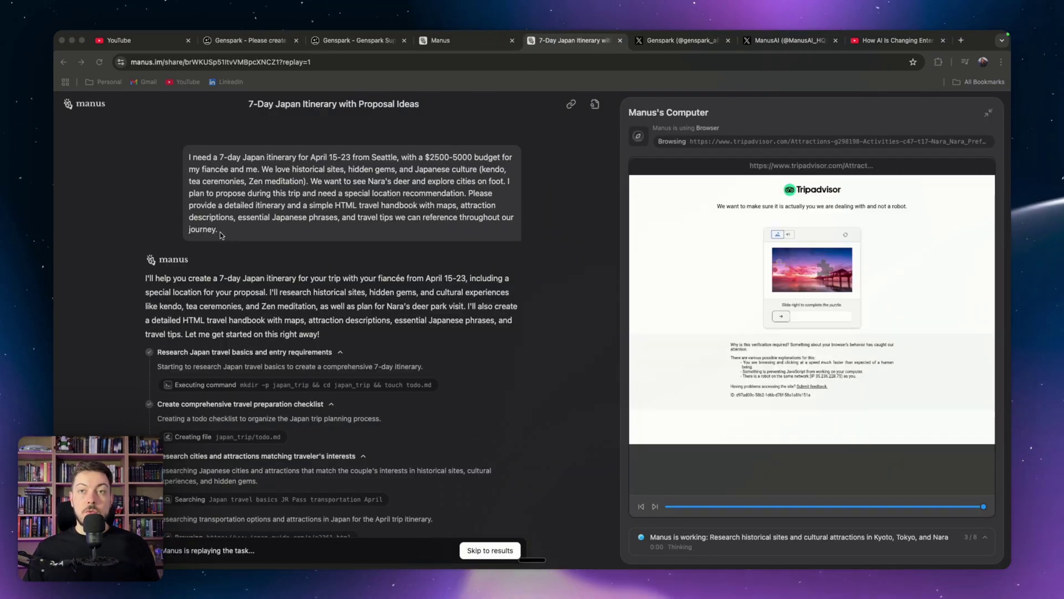
Copy the 7-day Japan itinerary prompt from the Manus replay and submit it to Genspark Super Agent
{"action": "left_click", "coordinate": [220, 234]}
{"action": "left_click_drag", "start_coordinate": [188, 157], "coordinate": [256, 236]}
{"action": "key", "text": "super+c"}
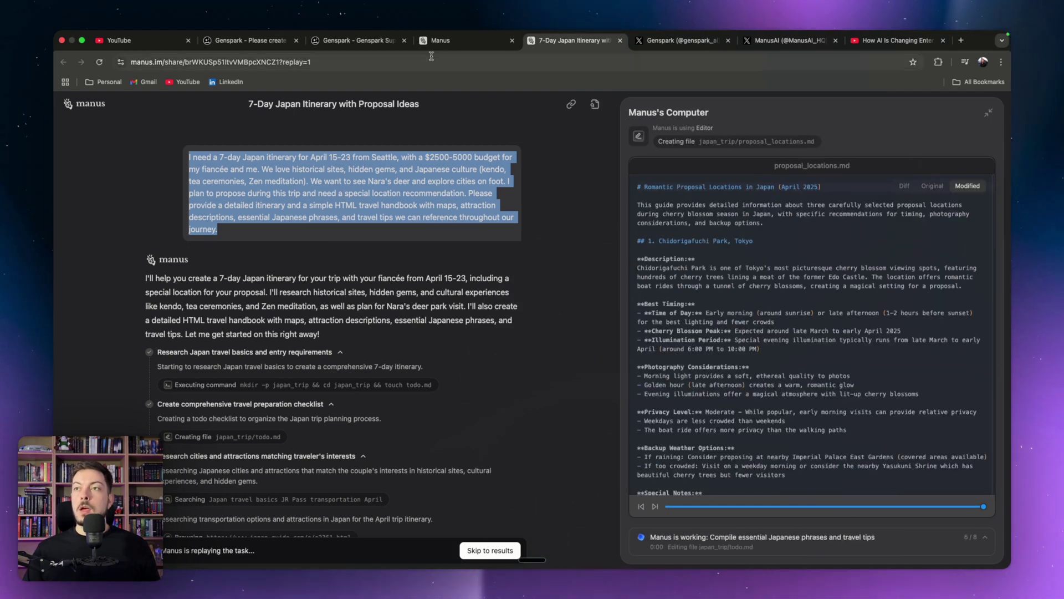
{"action": "left_click", "coordinate": [368, 42]}
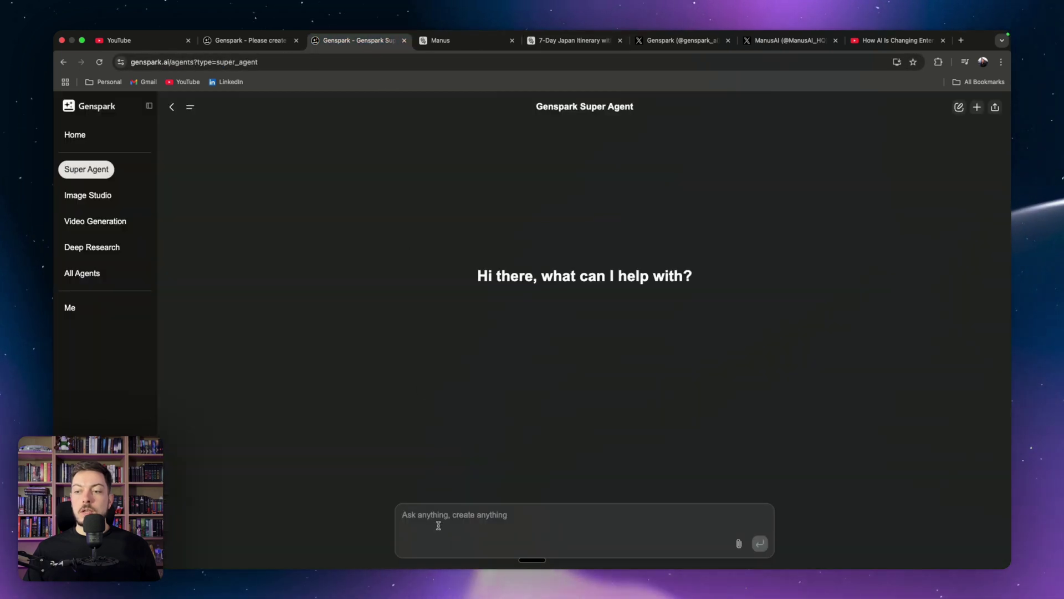
{"action": "key", "text": "super+v"}
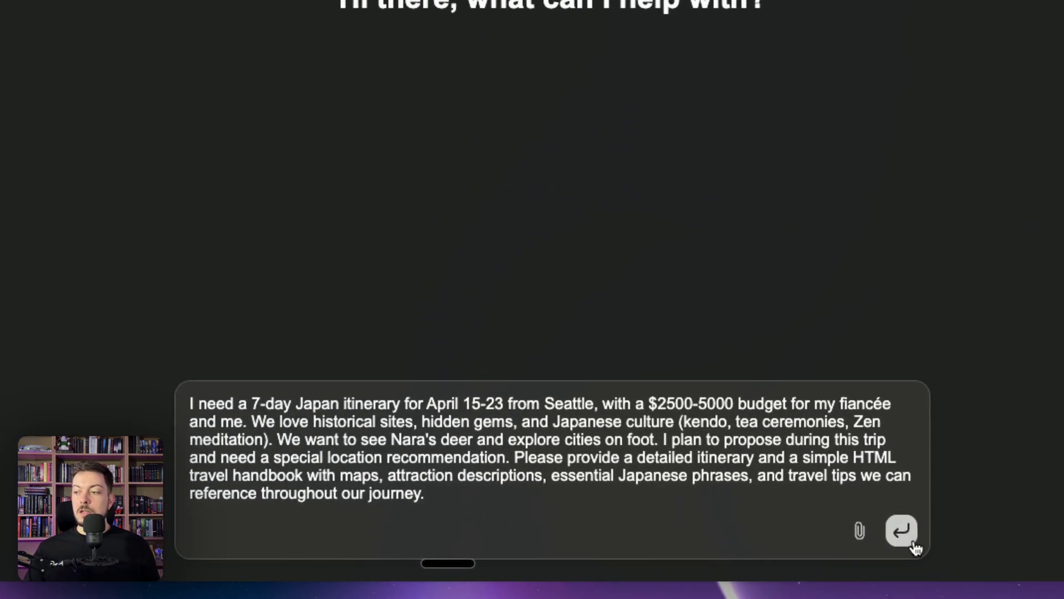
{"action": "left_click", "coordinate": [760, 543]}
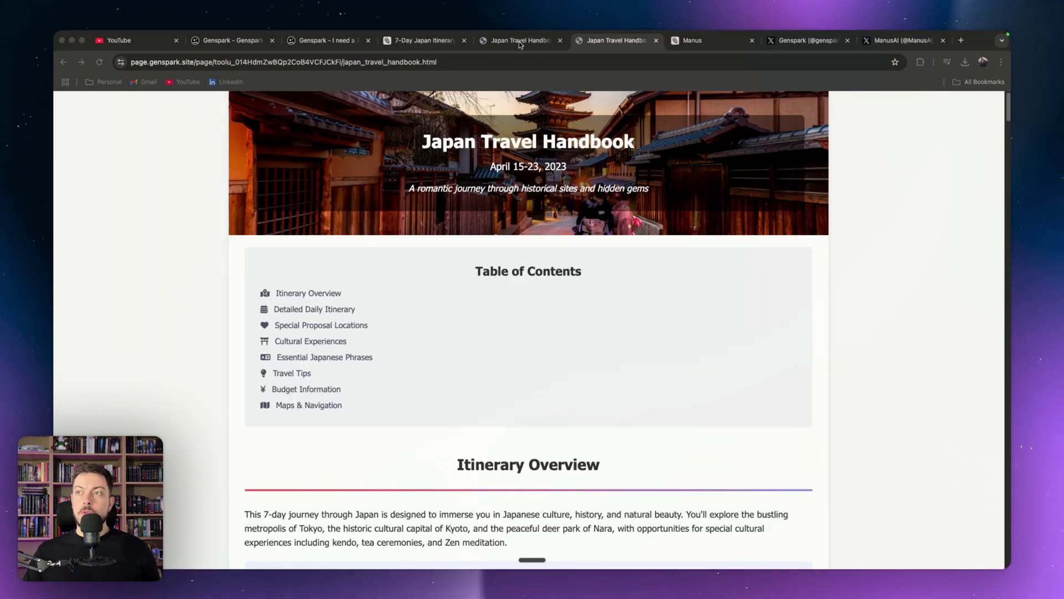
Compare the header and opening section of the downloaded Japan travel handbook with those of the Genspark handbook
{"action": "left_click", "coordinate": [519, 41]}
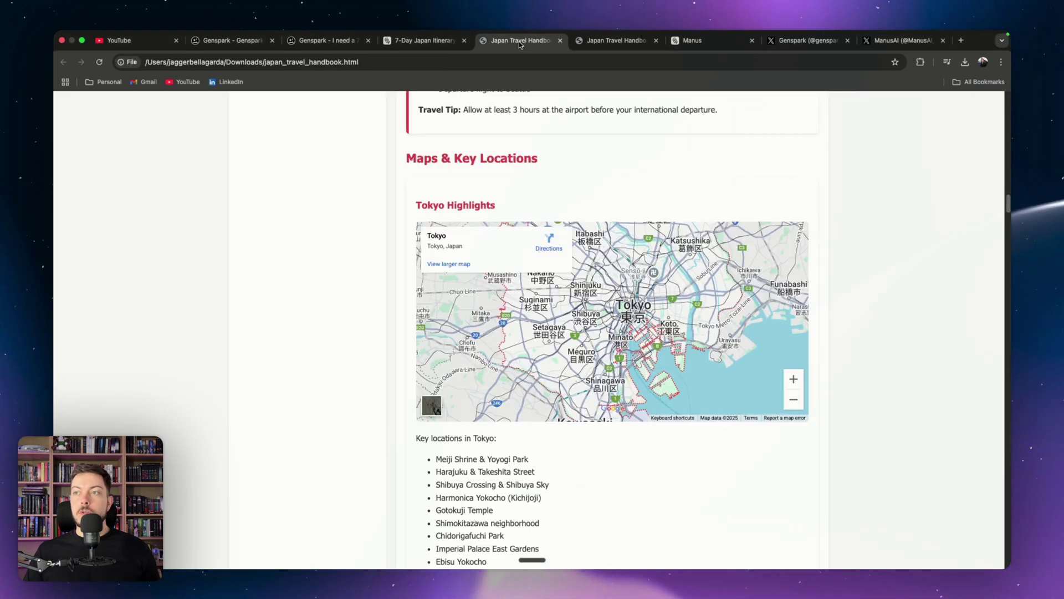
{"action": "scroll", "coordinate": [510, 168], "scroll_direction": "up", "scroll_amount": 20}
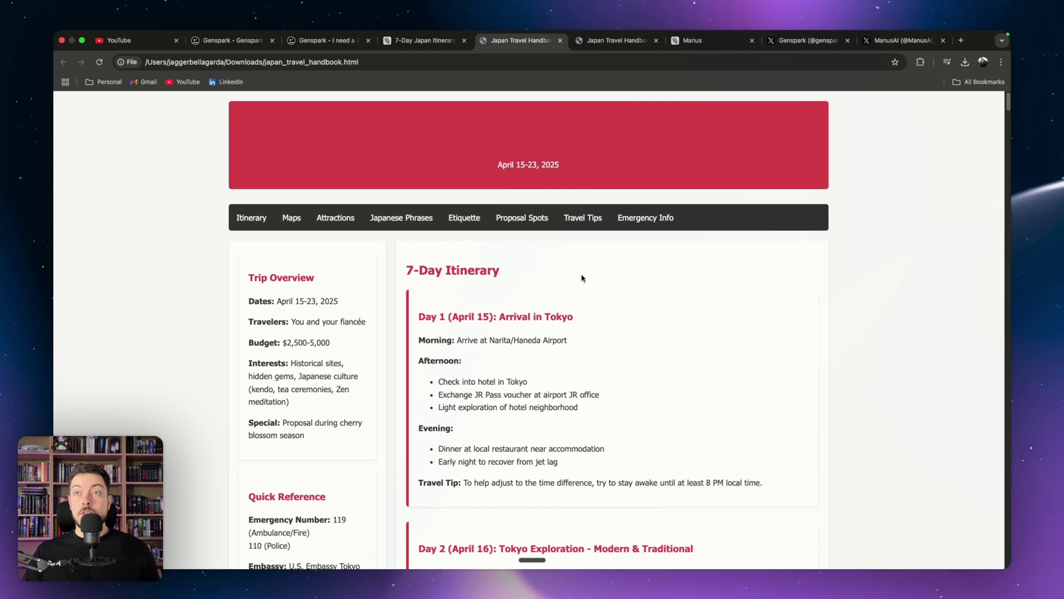
{"action": "left_click", "coordinate": [592, 41]}
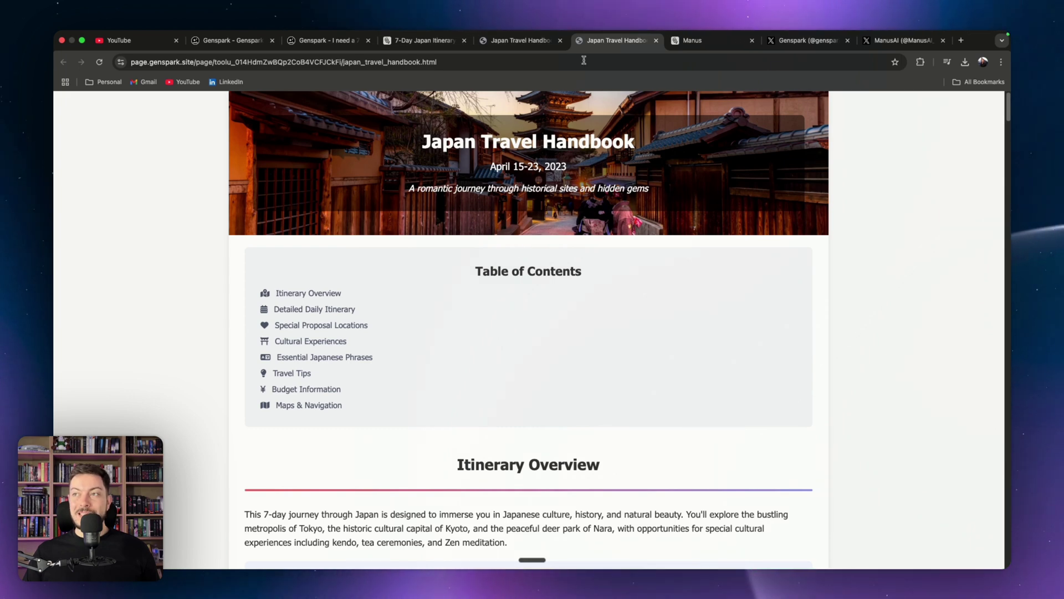
{"action": "left_click", "coordinate": [522, 43]}
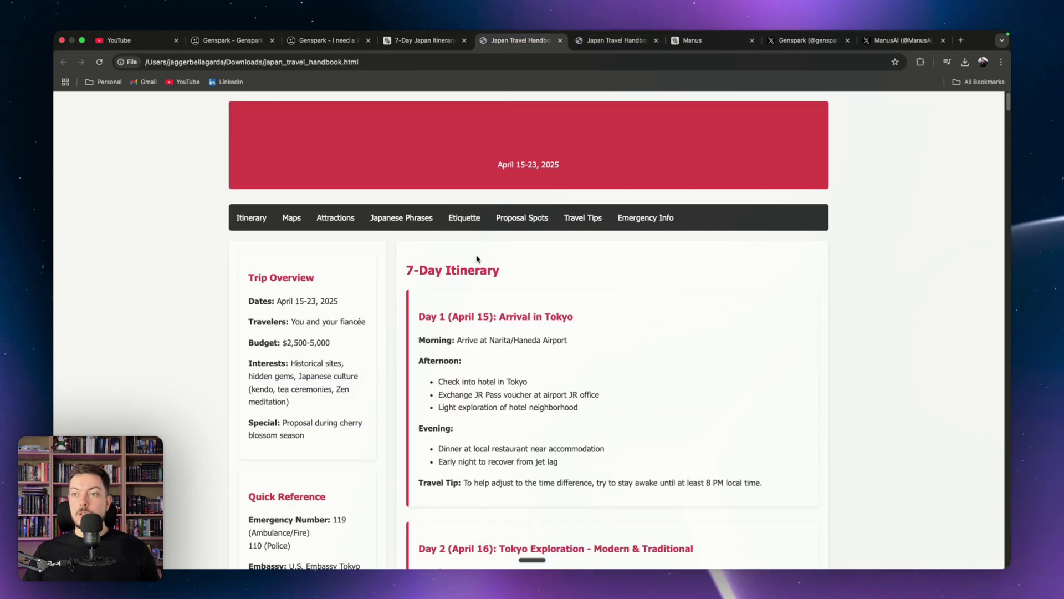
Compare the Genspark handbook's table of contents and Quick Itinerary with the downloaded handbook's opening layout and Trip Overview
{"action": "left_click", "coordinate": [600, 37]}
{"action": "scroll", "coordinate": [463, 328], "scroll_direction": "down", "scroll_amount": 7}
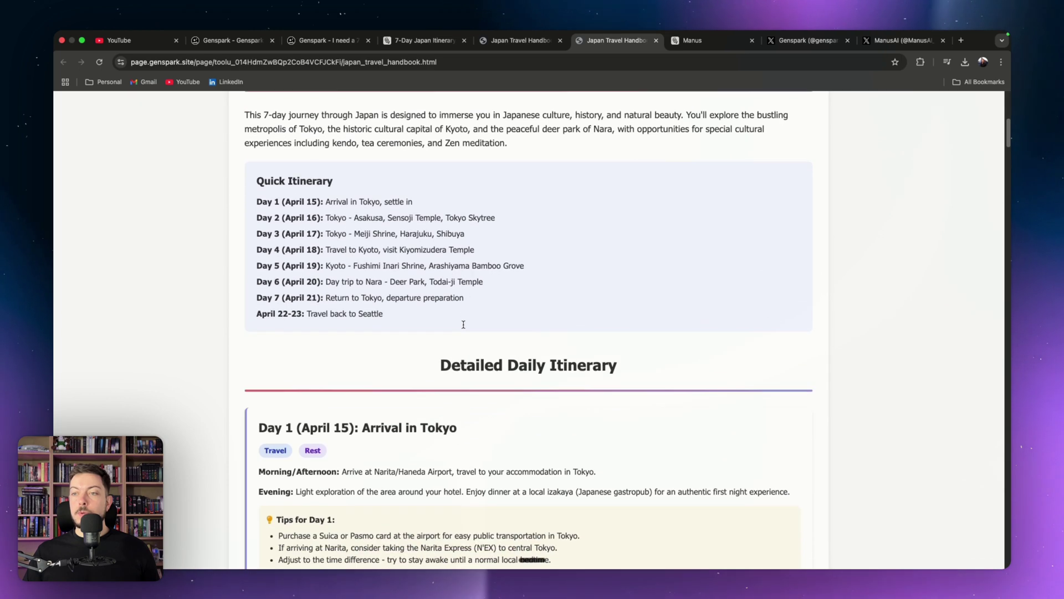
{"action": "scroll", "coordinate": [437, 311], "scroll_direction": "up", "scroll_amount": 1}
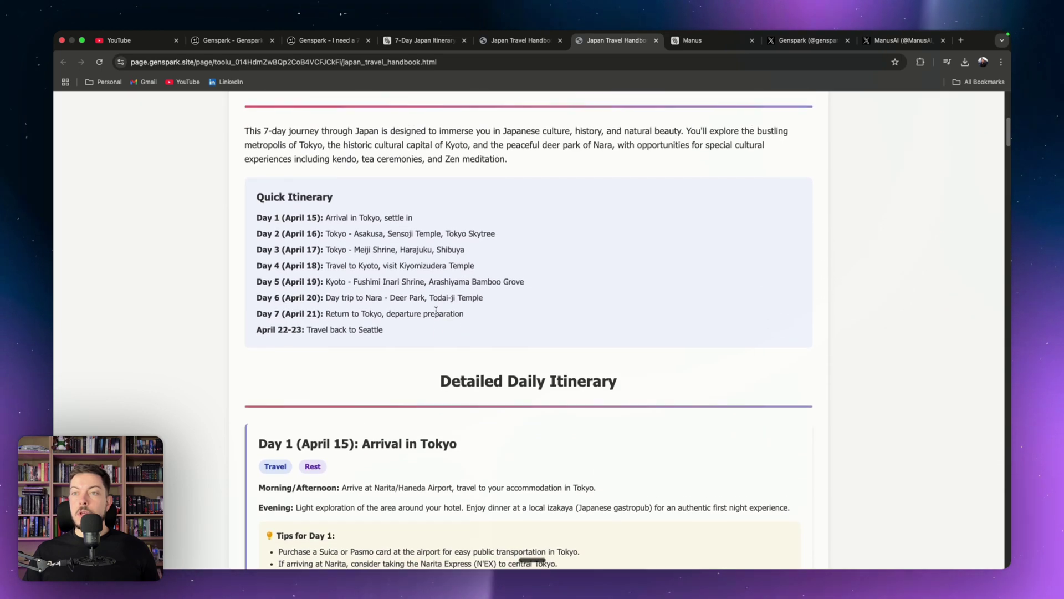
{"action": "left_click", "coordinate": [508, 44]}
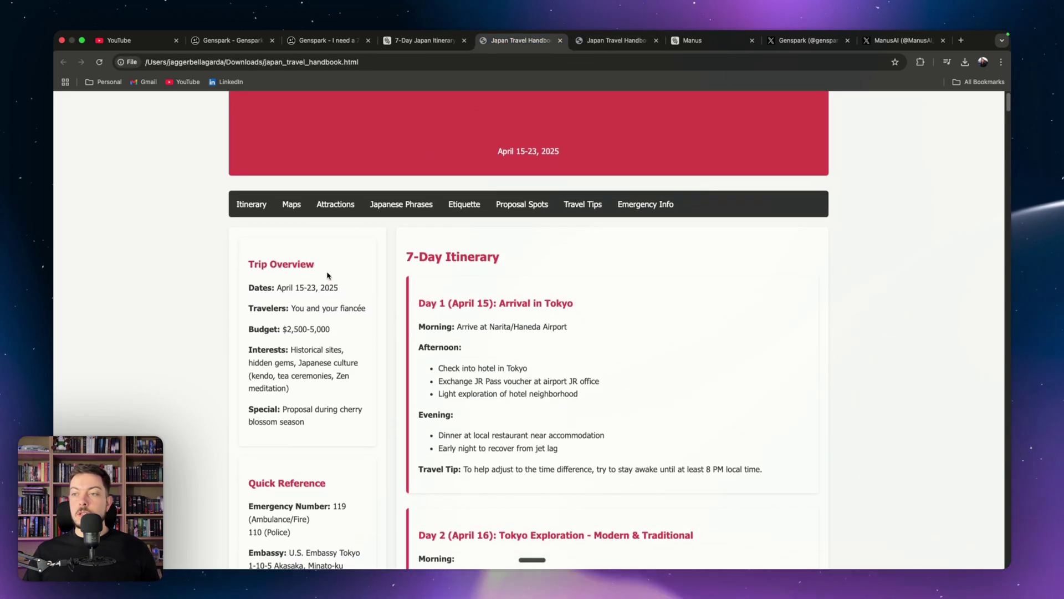
{"action": "scroll", "coordinate": [489, 297], "scroll_direction": "down", "scroll_amount": 1}
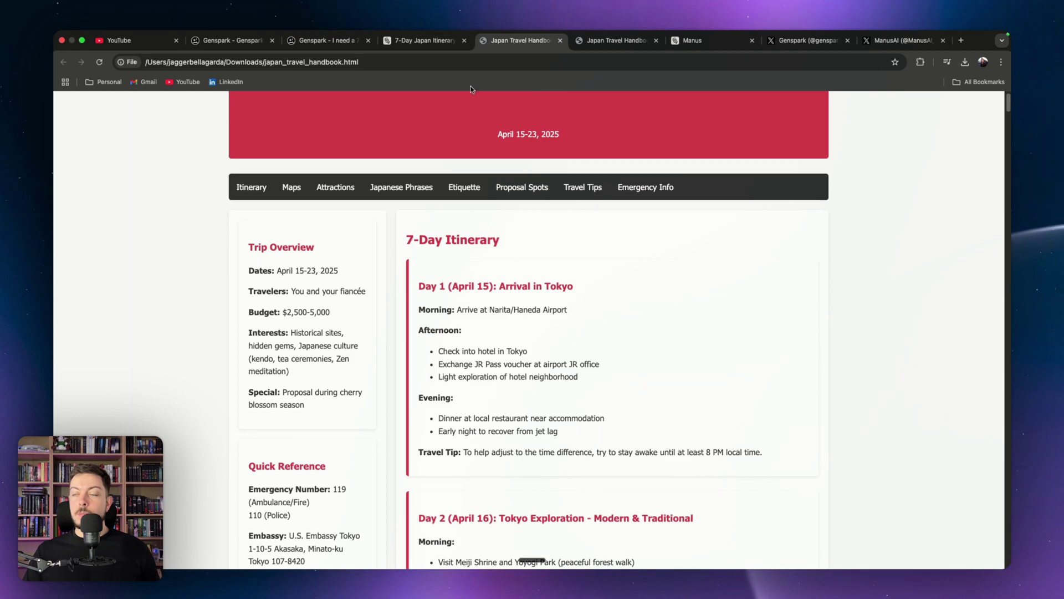
{"action": "left_click", "coordinate": [599, 37]}
{"action": "scroll", "coordinate": [451, 309], "scroll_direction": "up", "scroll_amount": 5}
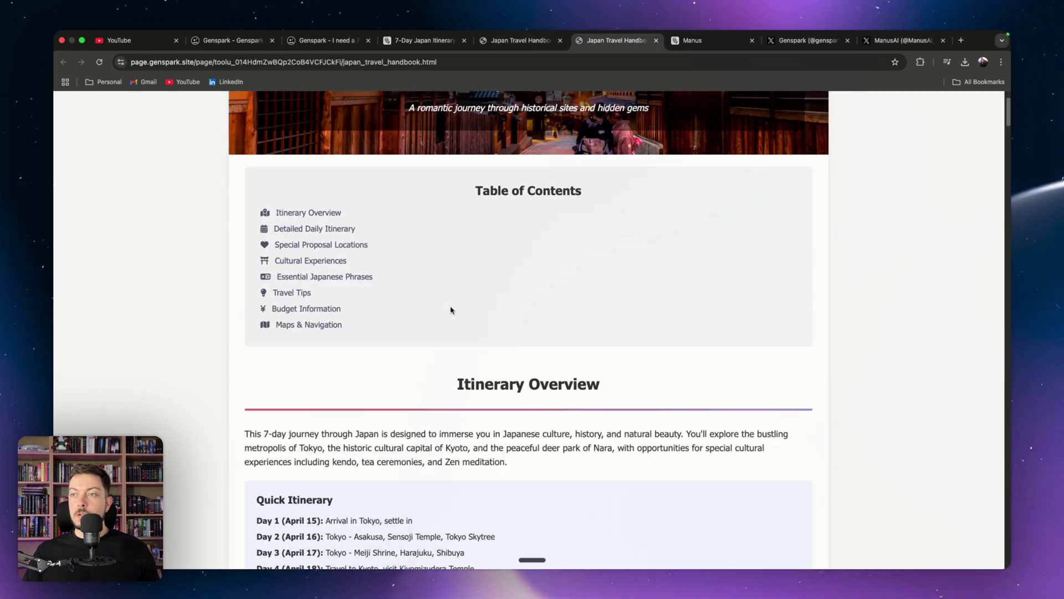
{"action": "scroll", "coordinate": [449, 309], "scroll_direction": "down", "scroll_amount": 5}
{"action": "scroll", "coordinate": [450, 308], "scroll_direction": "down", "scroll_amount": 2}
{"action": "scroll", "coordinate": [442, 305], "scroll_direction": "up", "scroll_amount": 6}
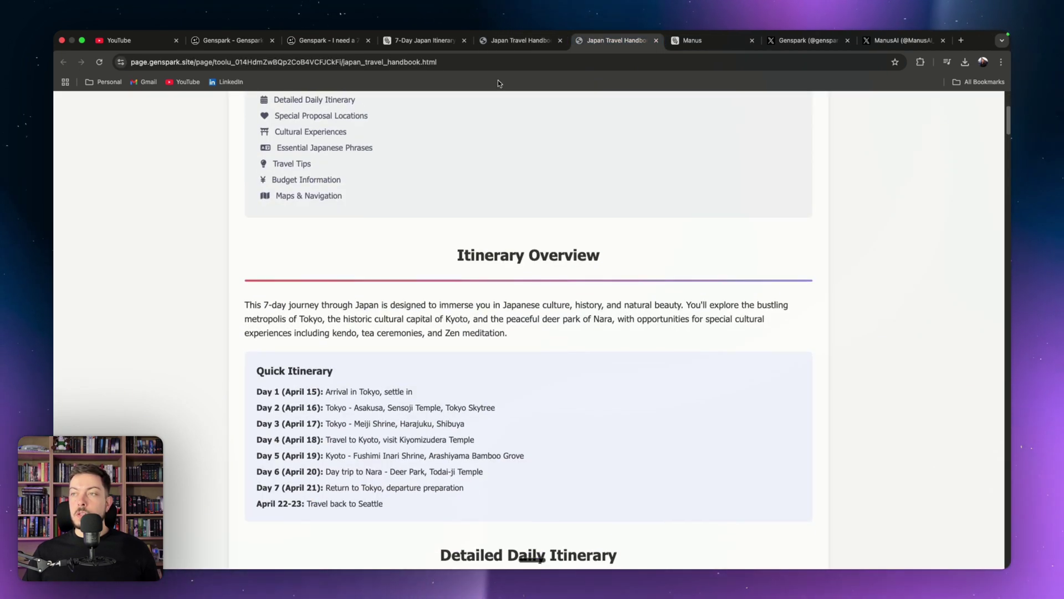
Examine the sidebar of the downloaded handbook, including the Trip Overview, Quick Reference and Weather Forecast sections
{"action": "left_click", "coordinate": [501, 45]}
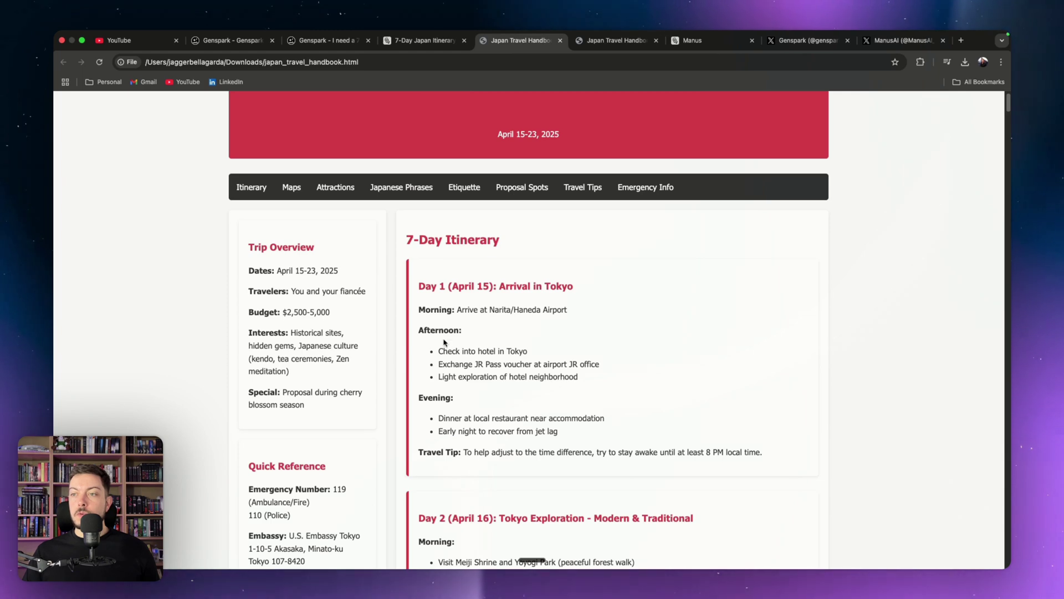
{"action": "scroll", "coordinate": [295, 357], "scroll_direction": "down", "scroll_amount": 3}
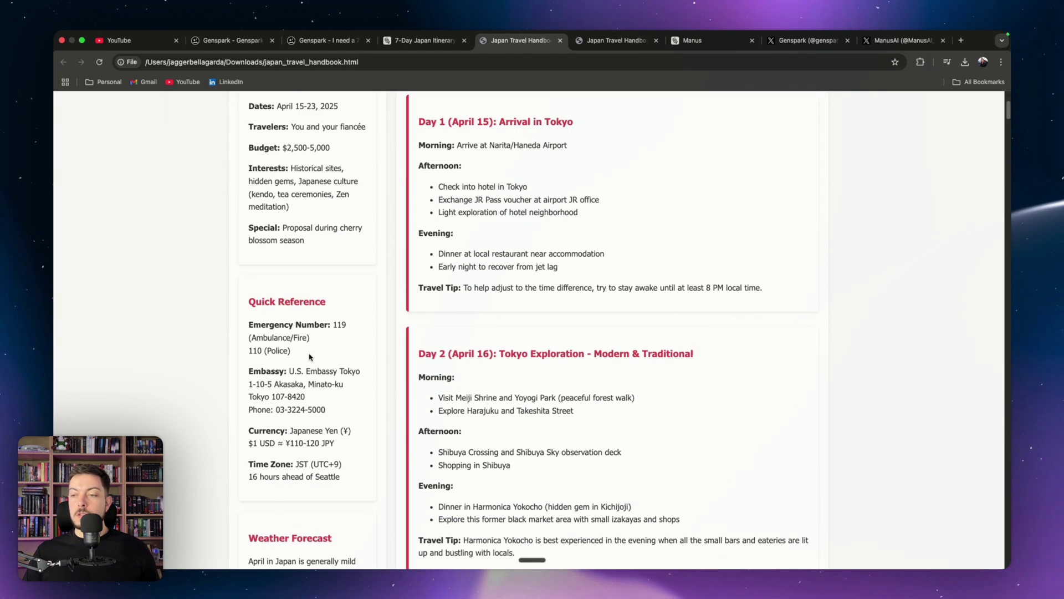
{"action": "scroll", "coordinate": [310, 299], "scroll_direction": "up", "scroll_amount": 4}
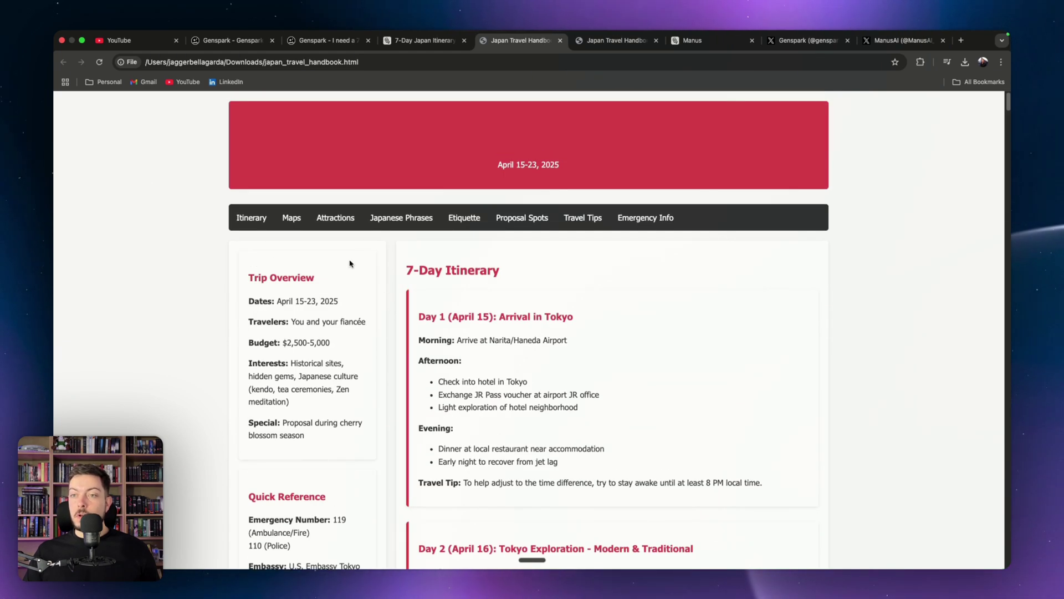
{"action": "scroll", "coordinate": [293, 302], "scroll_direction": "down", "scroll_amount": 8}
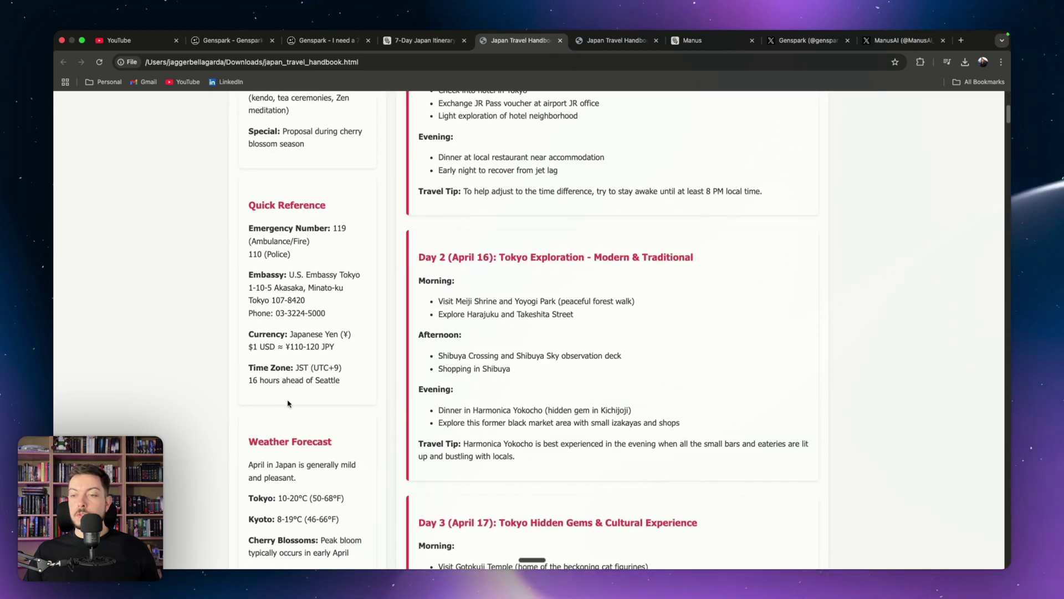
{"action": "scroll", "coordinate": [295, 428], "scroll_direction": "up", "scroll_amount": 12}
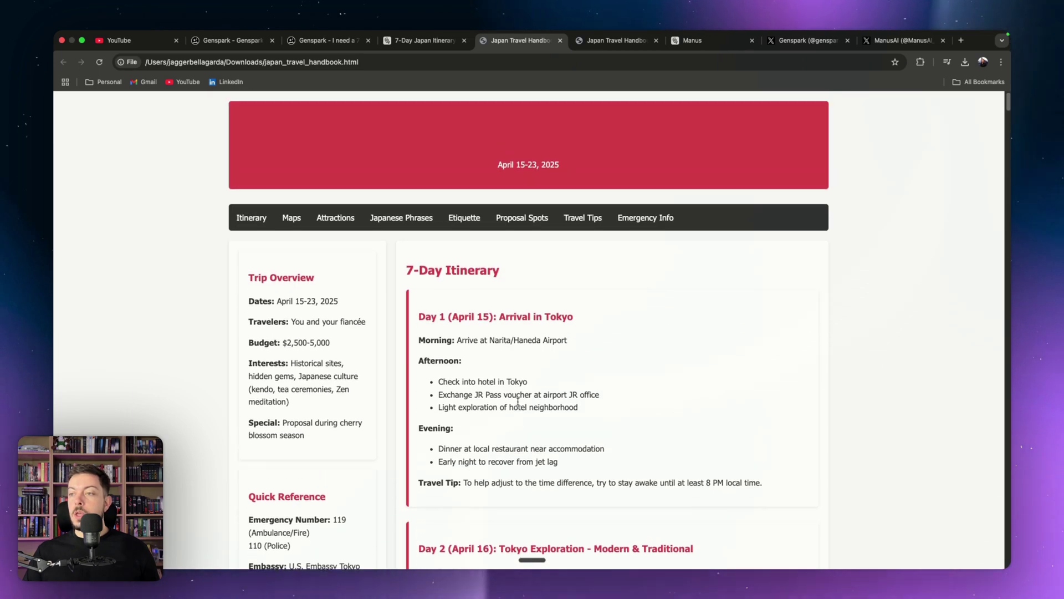
Examine the Detailed Daily Itinerary in the Genspark handbook, checking its Day 1 plan against the downloaded handbook
{"action": "key", "text": "ctrl+Tab"}
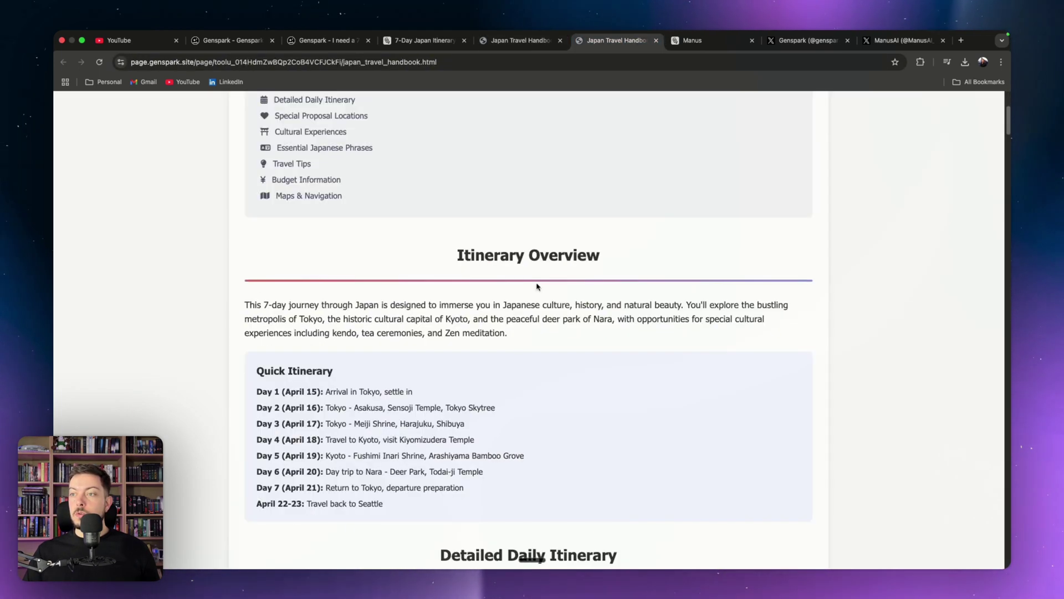
{"action": "scroll", "coordinate": [554, 250], "scroll_direction": "down", "scroll_amount": 2}
{"action": "scroll", "coordinate": [519, 319], "scroll_direction": "down", "scroll_amount": 6}
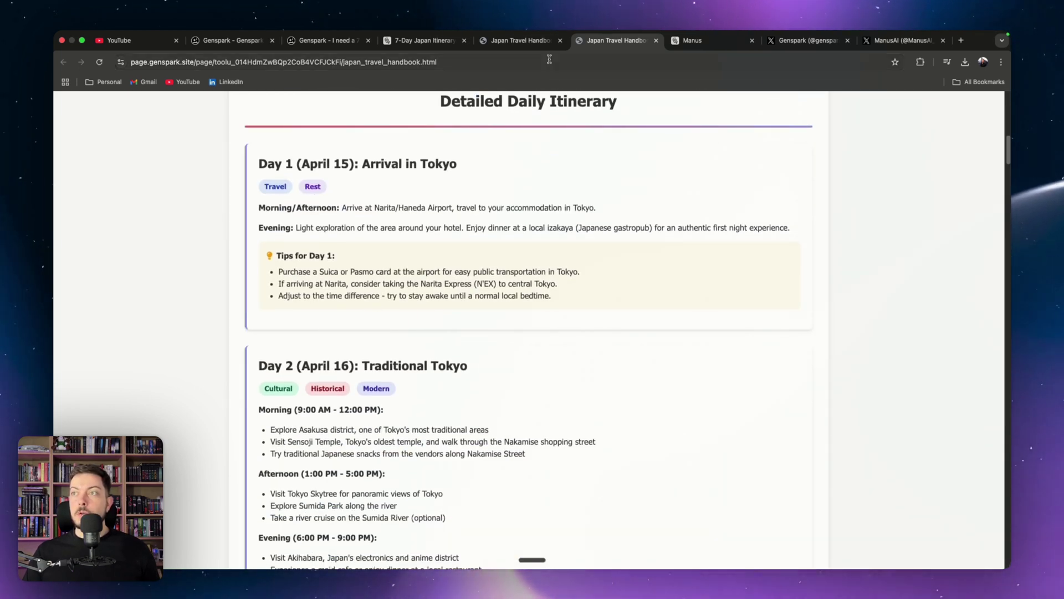
{"action": "key", "text": "ctrl+shift+Tab"}
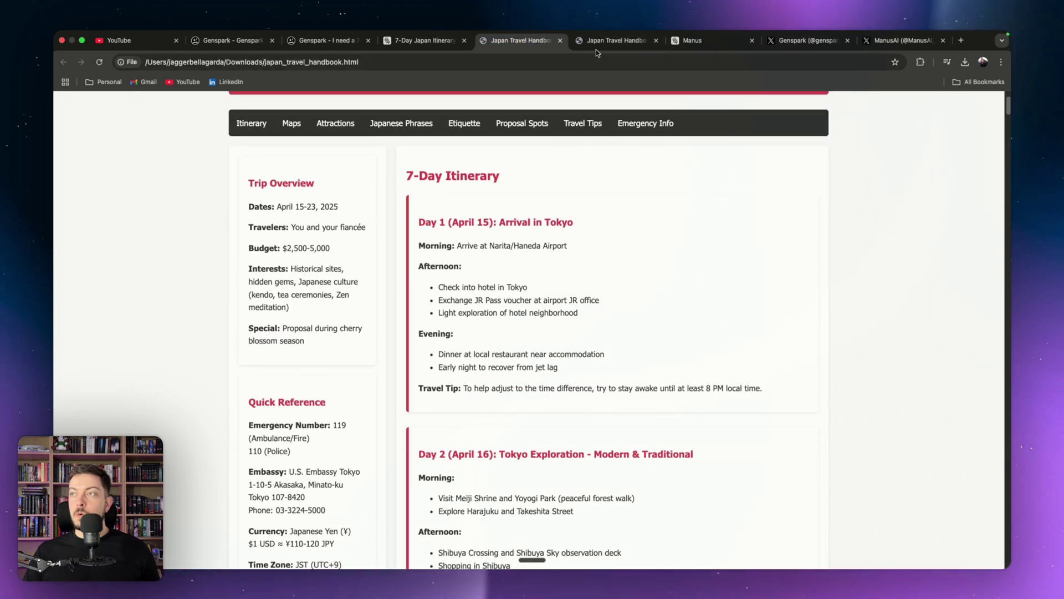
{"action": "left_click", "coordinate": [595, 44]}
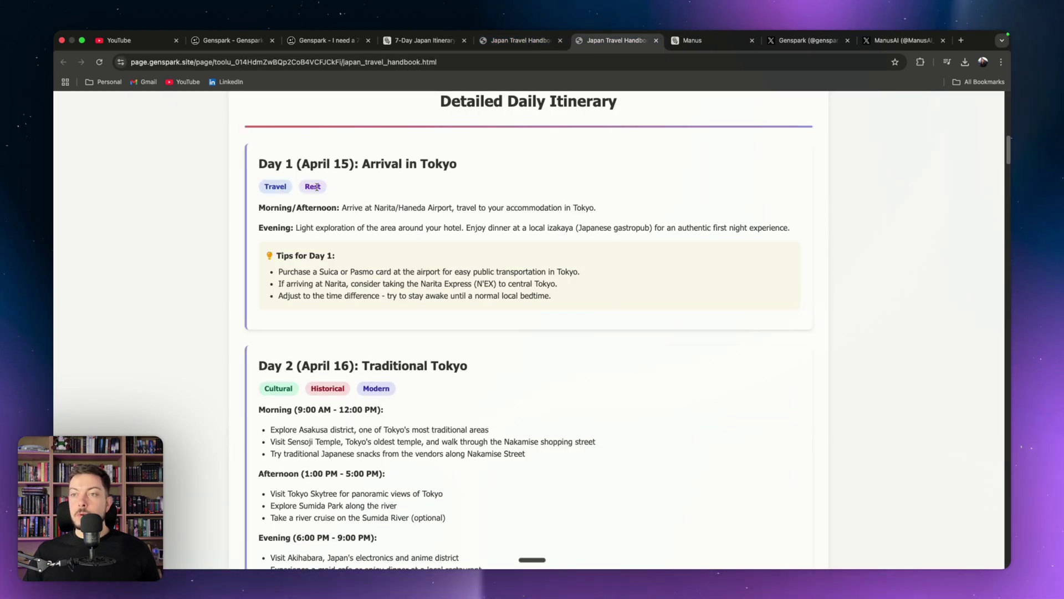
{"action": "scroll", "coordinate": [338, 386], "scroll_direction": "down", "scroll_amount": 1}
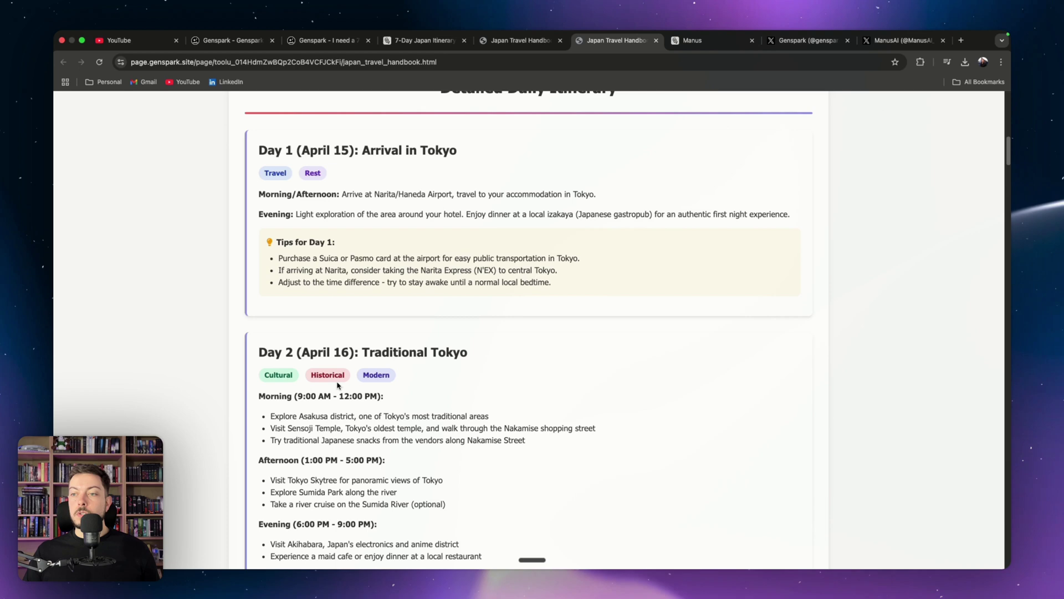
{"action": "scroll", "coordinate": [422, 337], "scroll_direction": "down", "scroll_amount": 3}
Compare the Day 2 and Day 3 Tokyo plans between the downloaded handbook and the Genspark handbook
{"action": "left_click", "coordinate": [526, 42]}
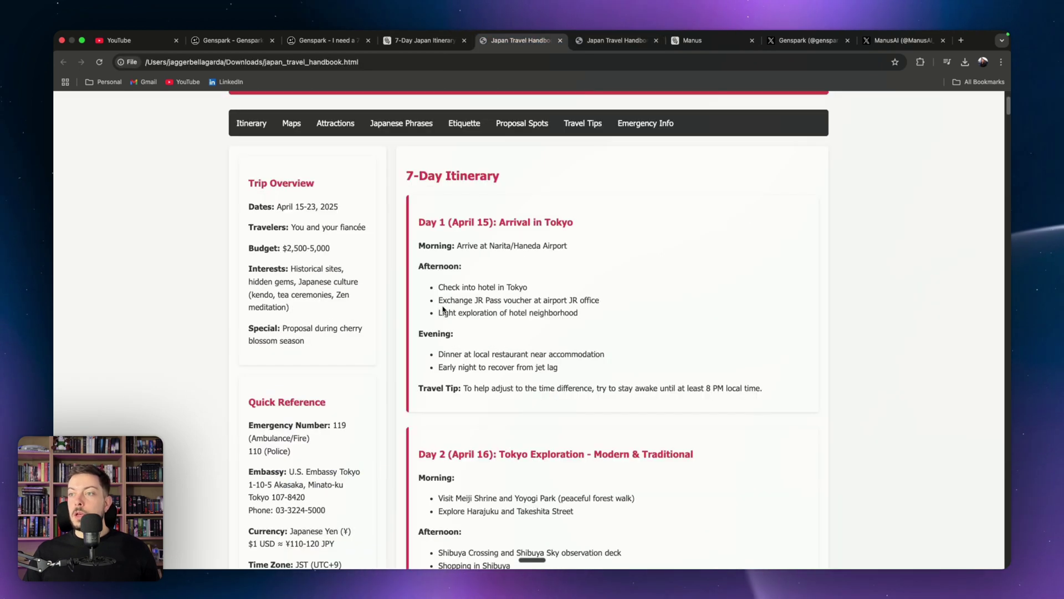
{"action": "scroll", "coordinate": [541, 311], "scroll_direction": "down", "scroll_amount": 3}
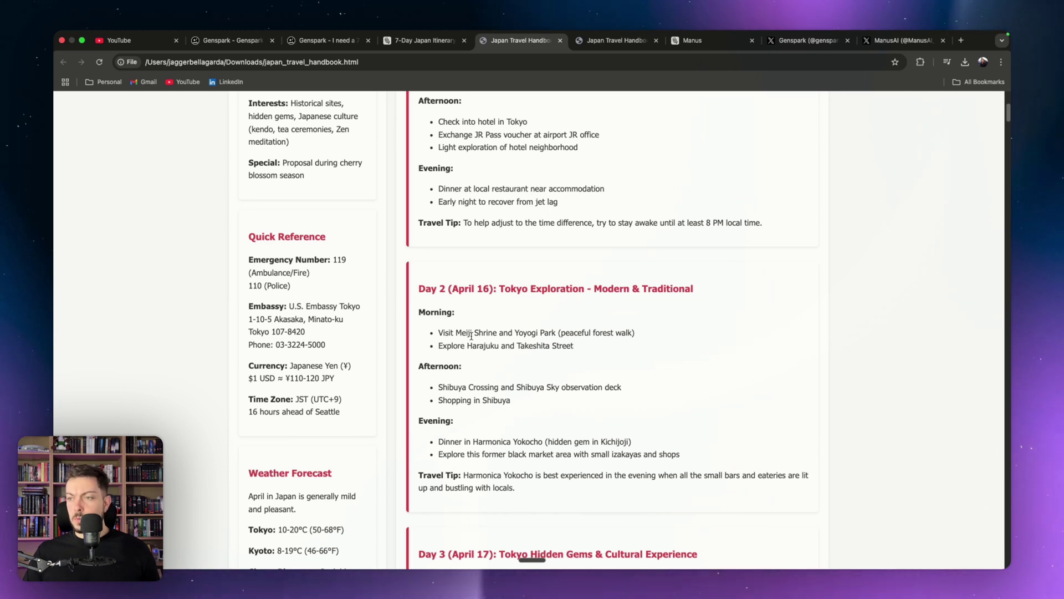
{"action": "left_click_drag", "start_coordinate": [456, 333], "coordinate": [557, 334]}
{"action": "left_click", "coordinate": [557, 336]}
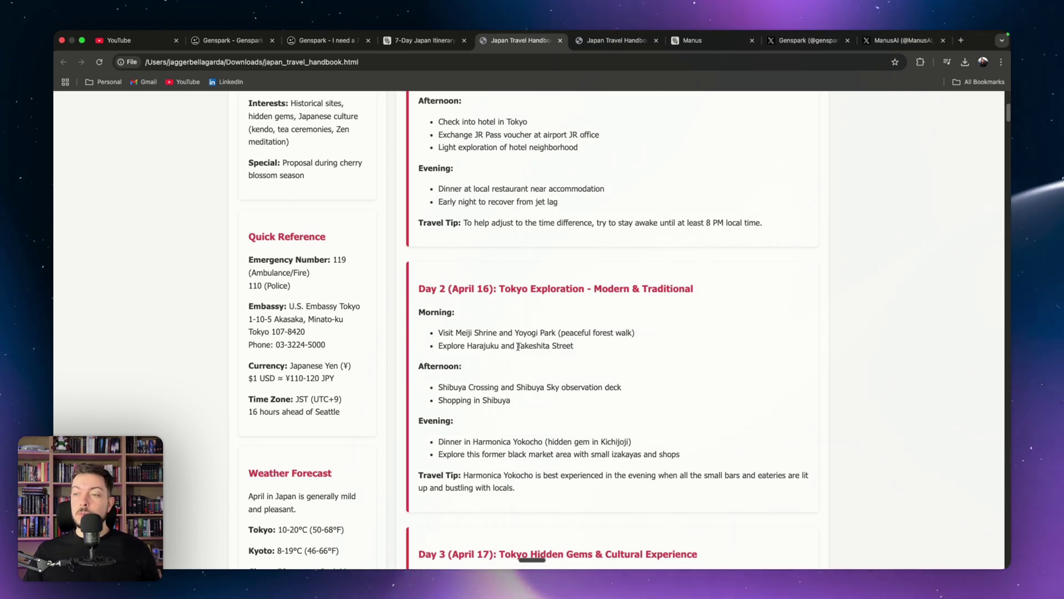
{"action": "key", "text": "ctrl+Tab"}
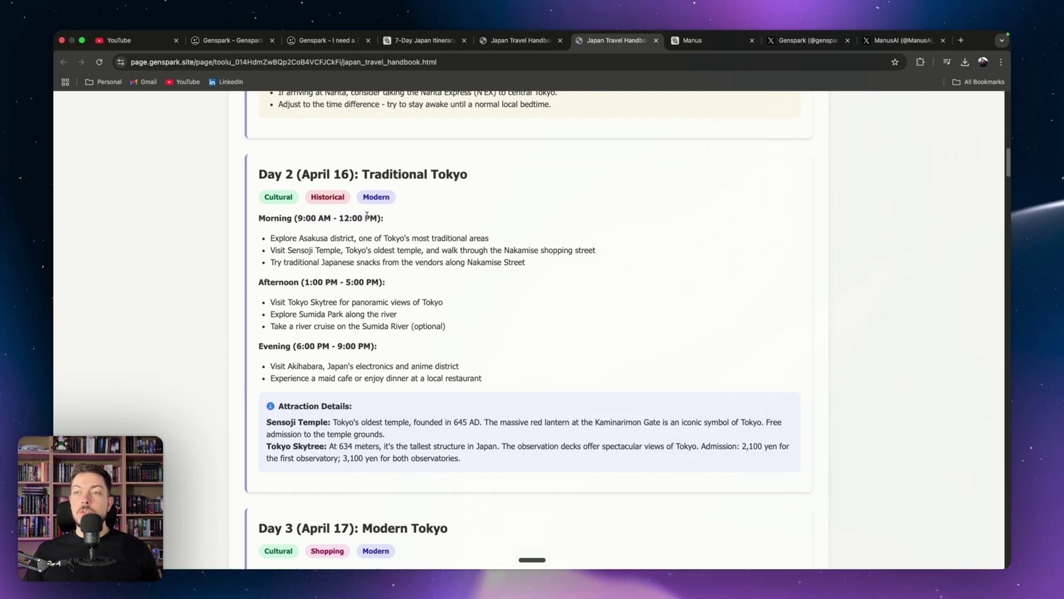
{"action": "left_click", "coordinate": [521, 41]}
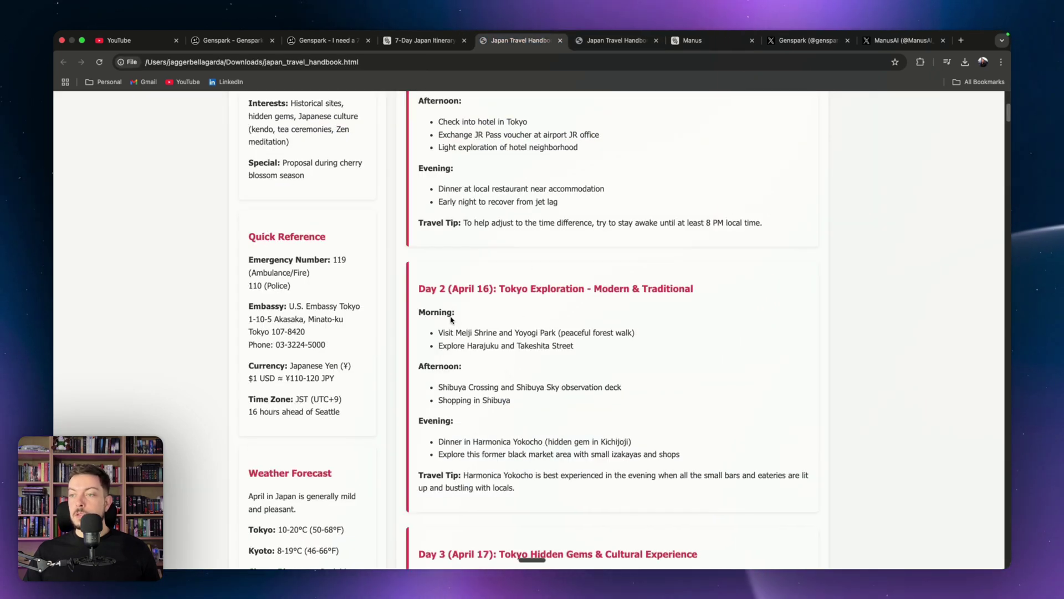
{"action": "scroll", "coordinate": [454, 305], "scroll_direction": "down", "scroll_amount": 6}
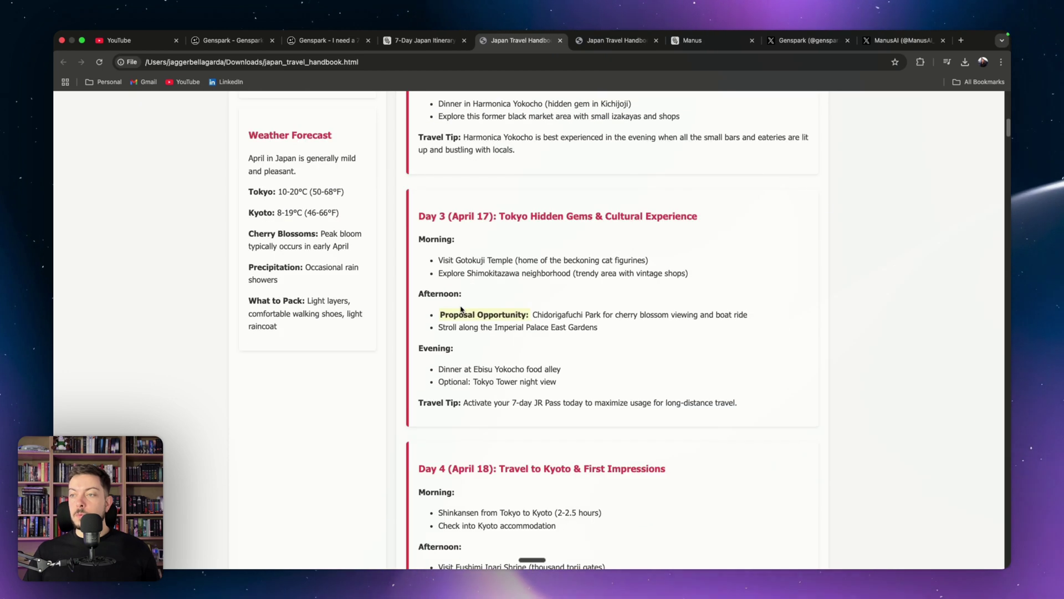
{"action": "key", "text": "ctrl+Tab"}
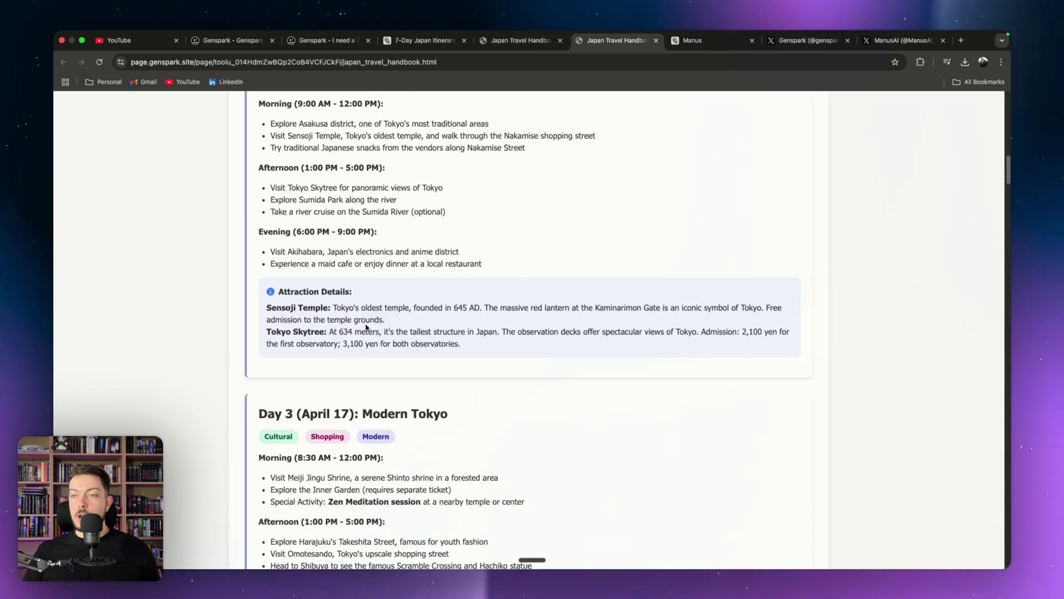
{"action": "scroll", "coordinate": [366, 327], "scroll_direction": "down", "scroll_amount": 1}
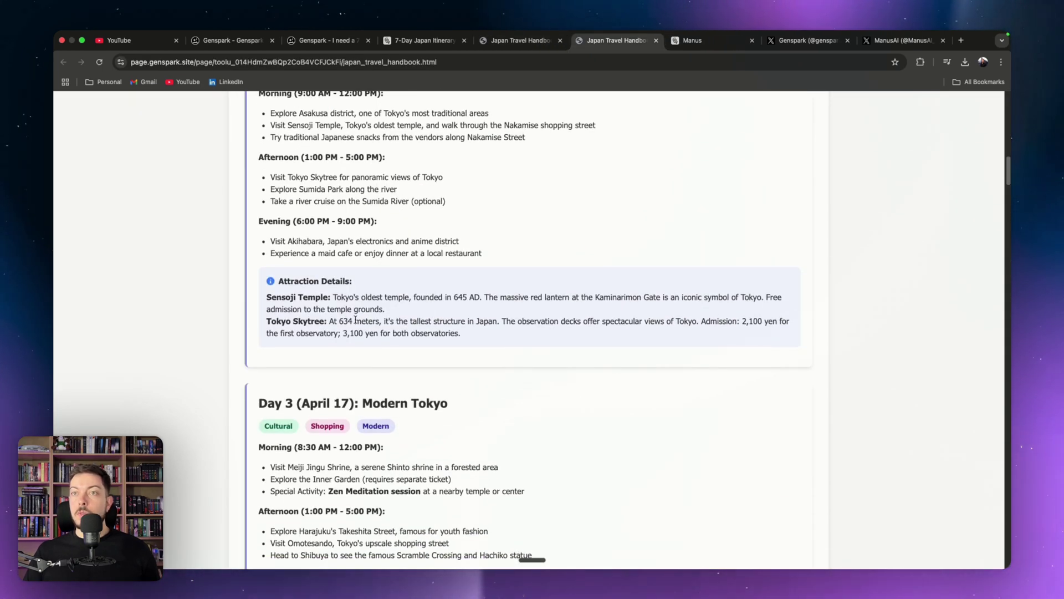
Examine the rest of the Genspark handbook's daily itinerary, from the Day 3 Modern Tokyo plan through the Kyoto days
{"action": "scroll", "coordinate": [360, 317], "scroll_direction": "down", "scroll_amount": 1}
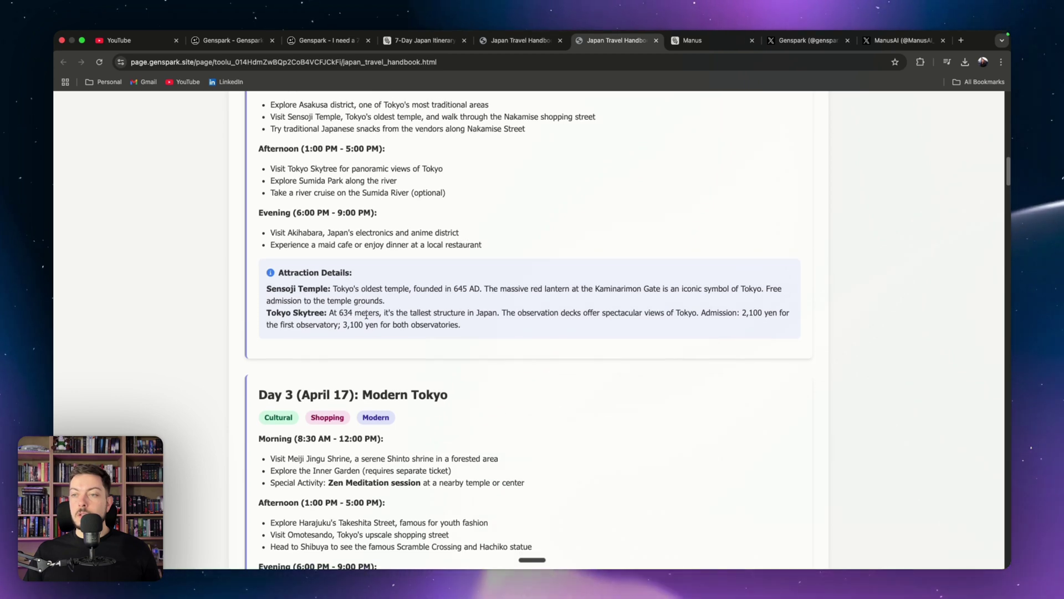
{"action": "scroll", "coordinate": [366, 315], "scroll_direction": "down", "scroll_amount": 5}
{"action": "scroll", "coordinate": [366, 319], "scroll_direction": "down", "scroll_amount": 9}
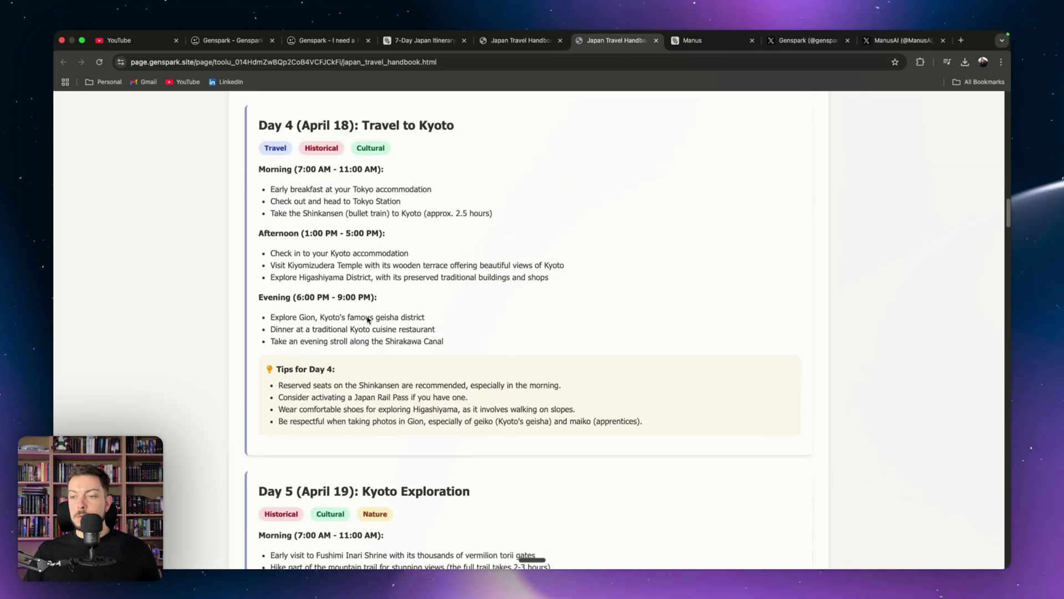
{"action": "scroll", "coordinate": [367, 320], "scroll_direction": "down", "scroll_amount": 20}
{"action": "scroll", "coordinate": [367, 320], "scroll_direction": "down", "scroll_amount": 9}
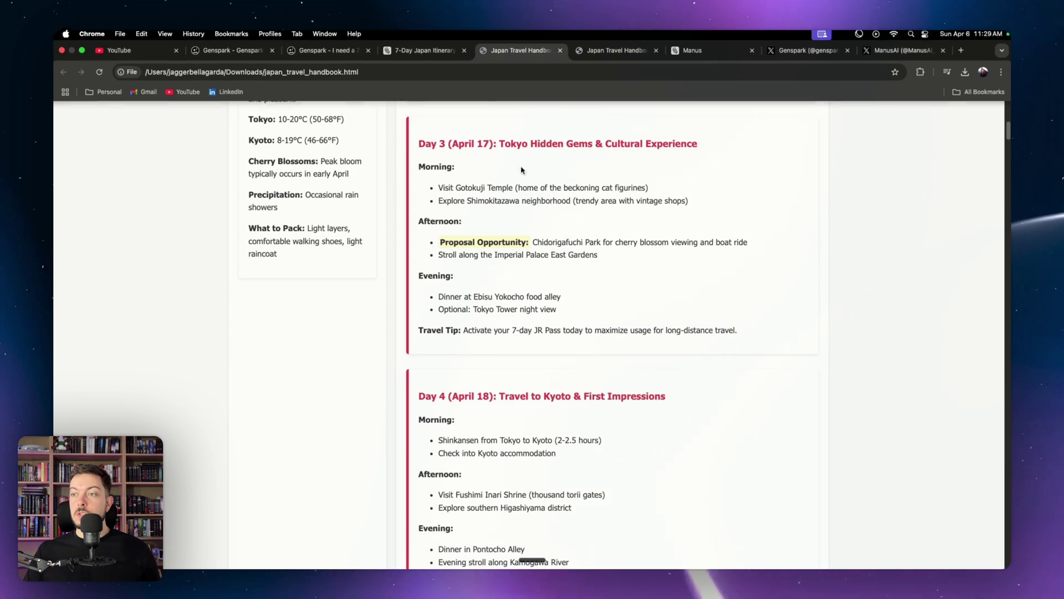
Look through the downloaded handbook's remaining days up to departure and the Tokyo Highlights map under Maps & Key Locations
{"action": "scroll", "coordinate": [526, 234], "scroll_direction": "down", "scroll_amount": 20}
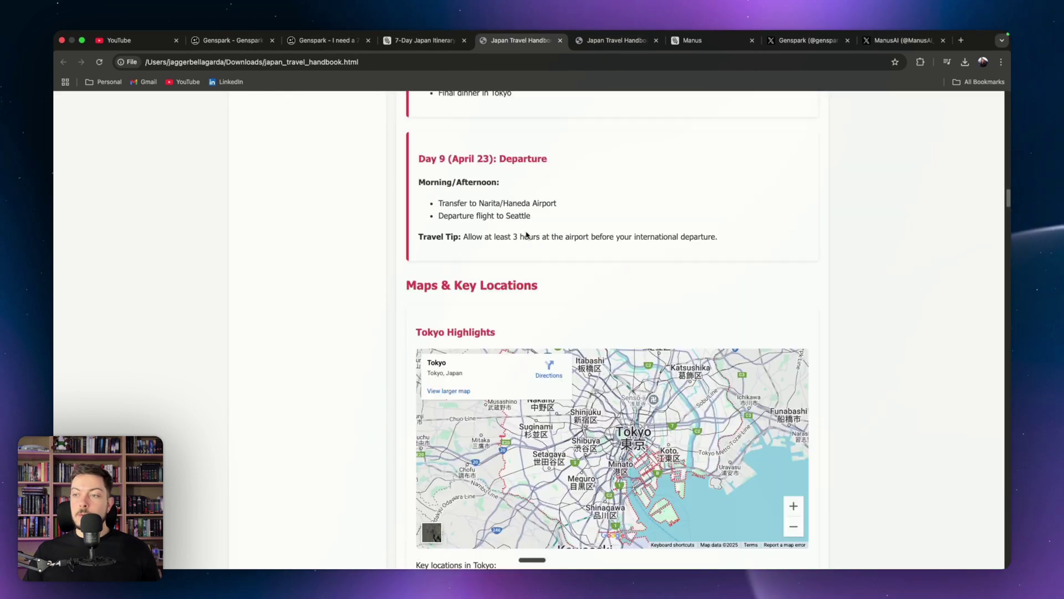
{"action": "scroll", "coordinate": [526, 235], "scroll_direction": "down", "scroll_amount": 7}
{"action": "scroll", "coordinate": [526, 234], "scroll_direction": "up", "scroll_amount": 2}
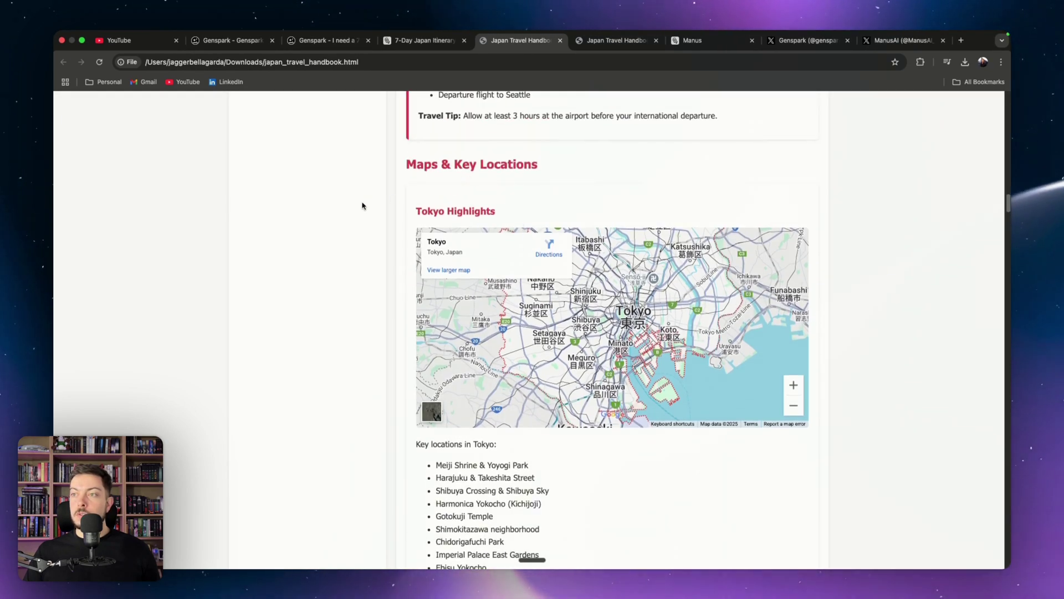
Review the downloaded handbook's Key Attractions and Japanese phrases, up to its Proposal Locations section
{"action": "scroll", "coordinate": [388, 209], "scroll_direction": "down", "scroll_amount": 20}
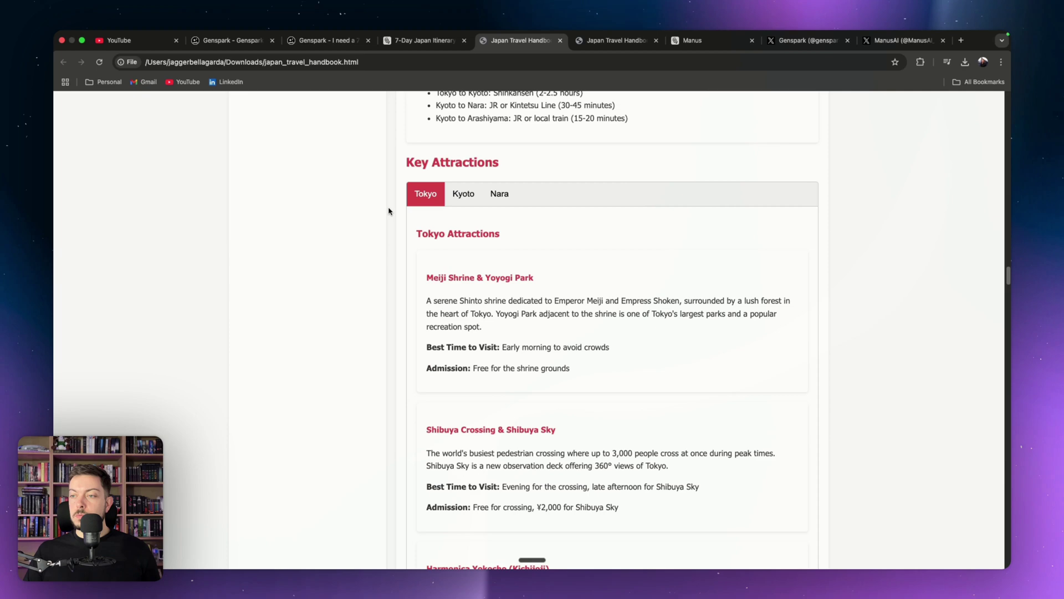
{"action": "scroll", "coordinate": [389, 211], "scroll_direction": "down", "scroll_amount": 15}
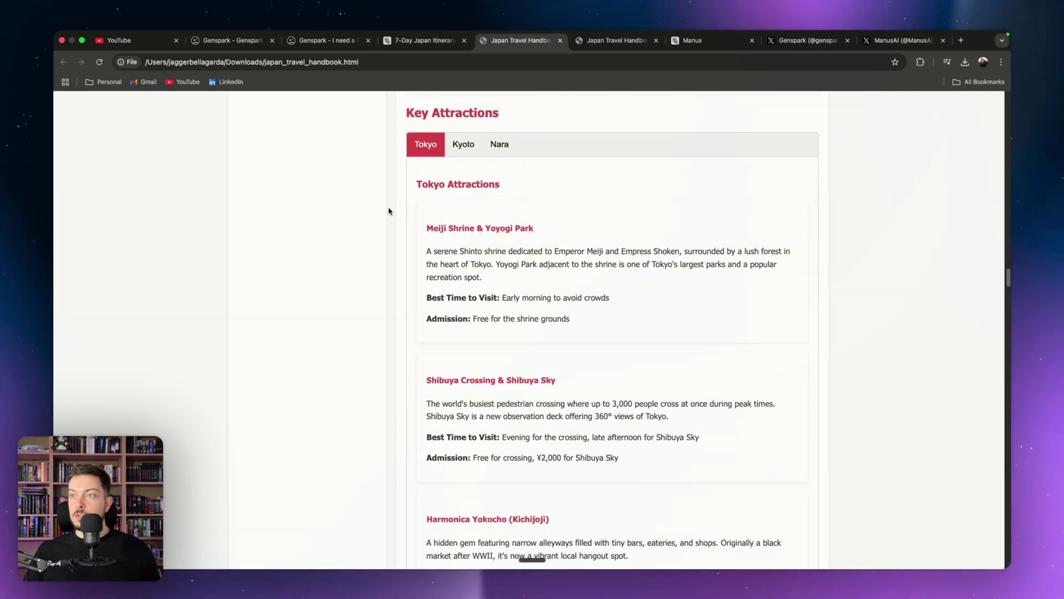
{"action": "scroll", "coordinate": [388, 211], "scroll_direction": "down", "scroll_amount": 15}
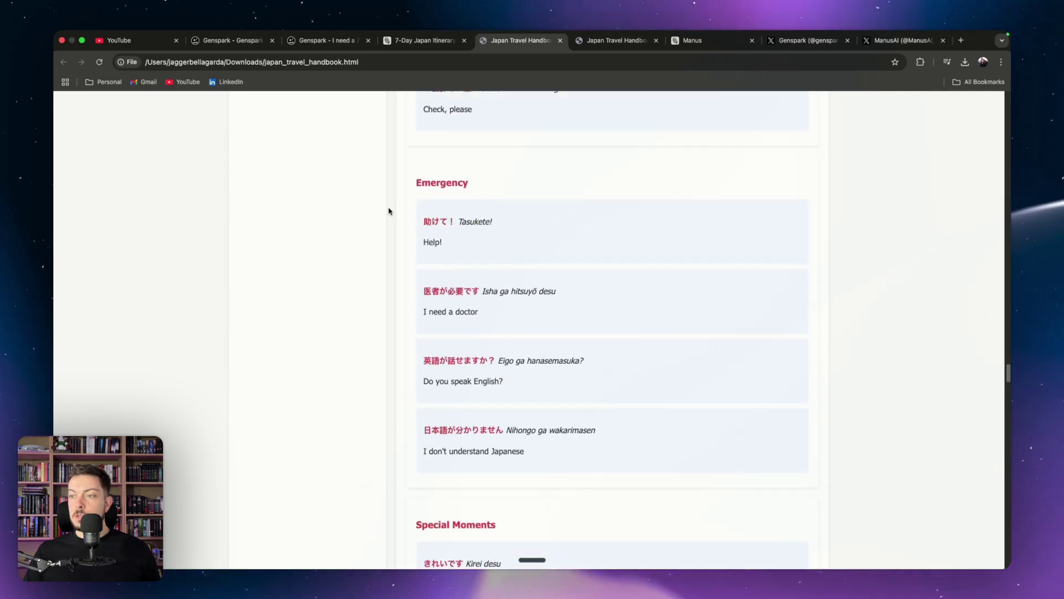
{"action": "scroll", "coordinate": [389, 211], "scroll_direction": "down", "scroll_amount": 10}
{"action": "scroll", "coordinate": [450, 130], "scroll_direction": "up", "scroll_amount": 1}
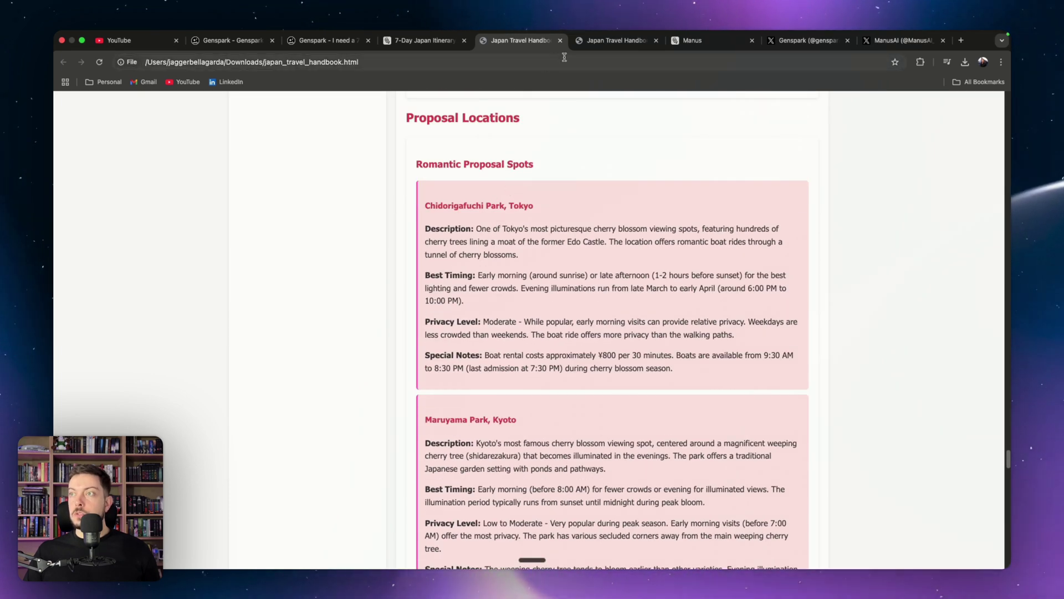
Examine the Special Proposal Locations and Proposal Planning Tips in the Genspark handbook
{"action": "left_click", "coordinate": [607, 48]}
{"action": "scroll", "coordinate": [537, 211], "scroll_direction": "down", "scroll_amount": 1}
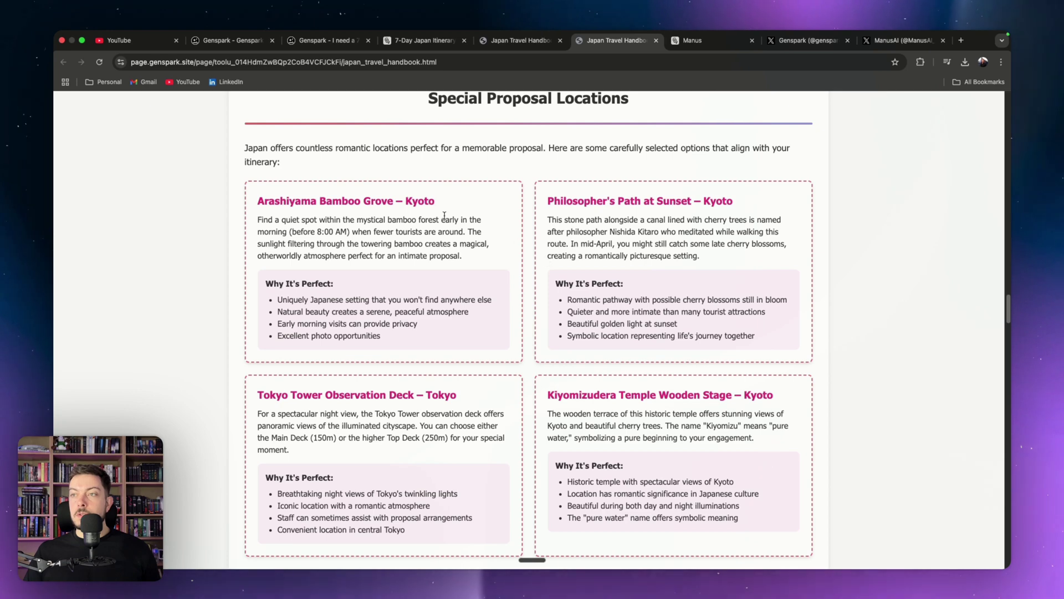
{"action": "scroll", "coordinate": [525, 293], "scroll_direction": "down", "scroll_amount": 4}
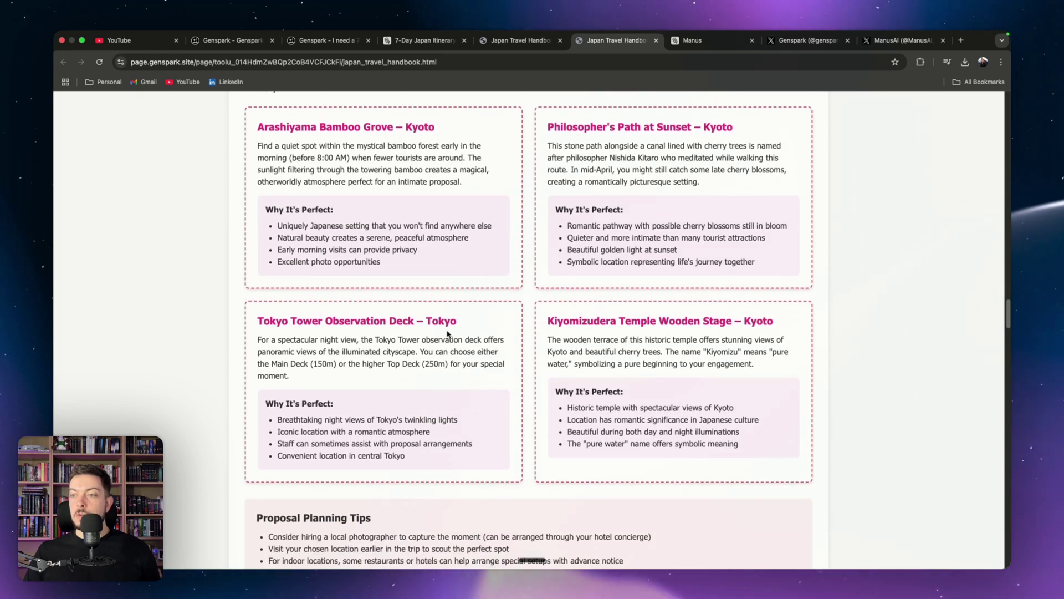
{"action": "scroll", "coordinate": [460, 360], "scroll_direction": "down", "scroll_amount": 10}
{"action": "scroll", "coordinate": [473, 428], "scroll_direction": "up", "scroll_amount": 7}
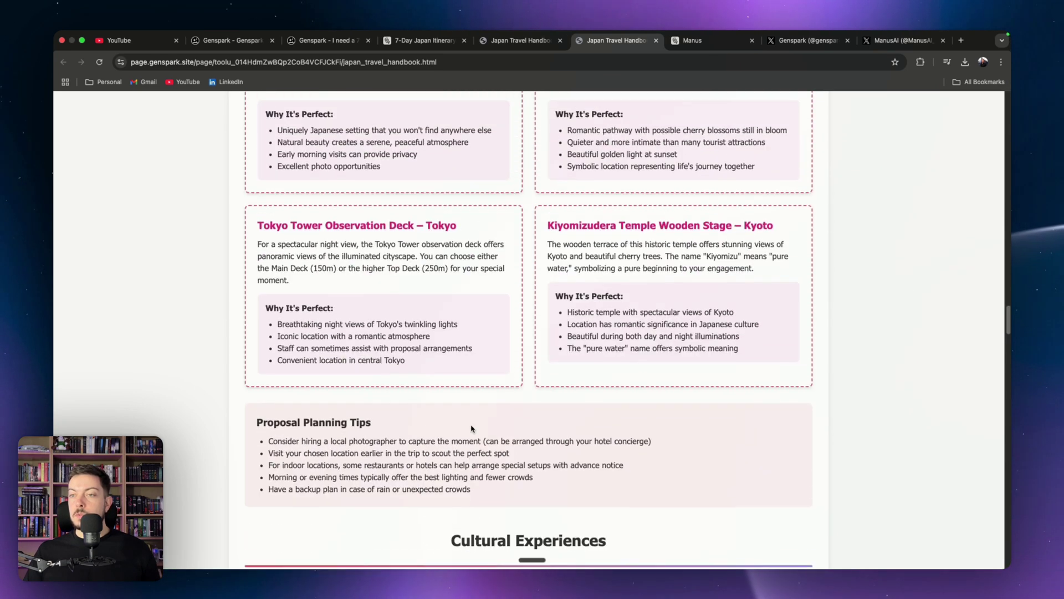
{"action": "scroll", "coordinate": [443, 408], "scroll_direction": "down", "scroll_amount": 1}
{"action": "scroll", "coordinate": [443, 408], "scroll_direction": "up", "scroll_amount": 7}
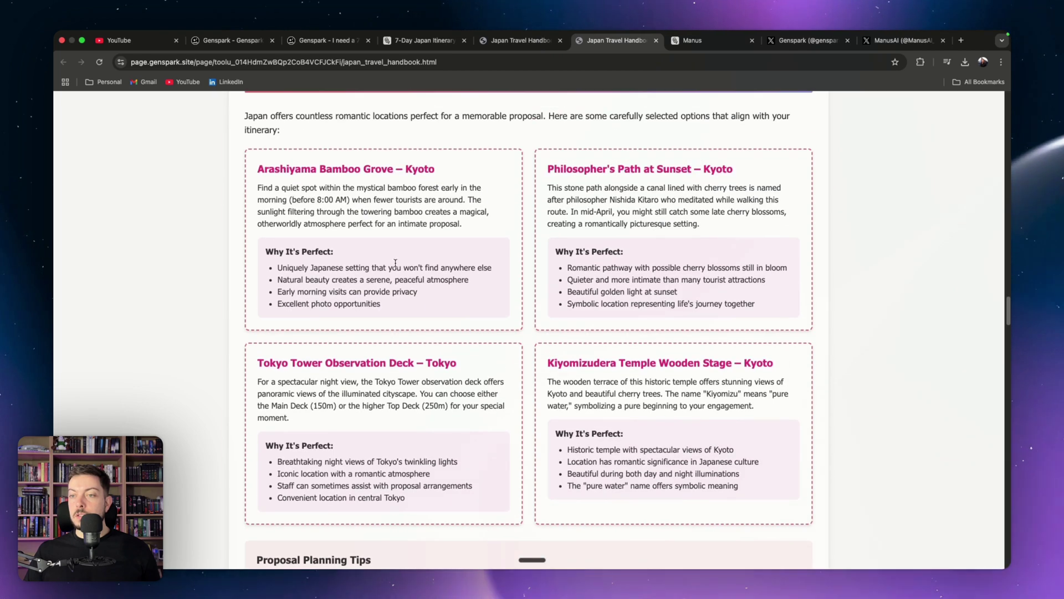
Read the Romantic Proposal Spots and Proposal Tips in the downloaded handbook for comparison
{"action": "left_click", "coordinate": [504, 40]}
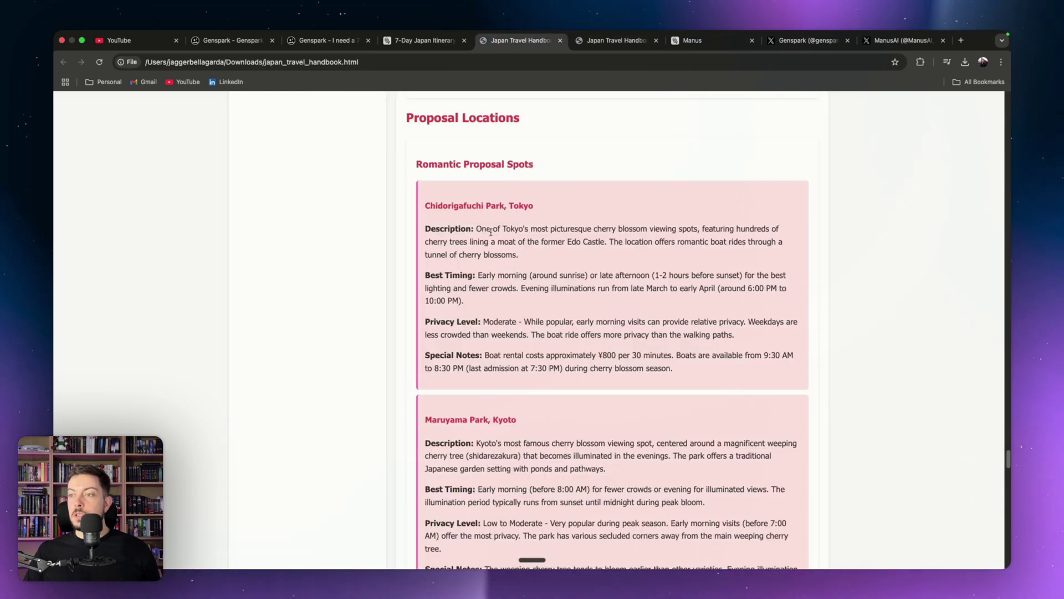
{"action": "scroll", "coordinate": [470, 201], "scroll_direction": "down", "scroll_amount": 12}
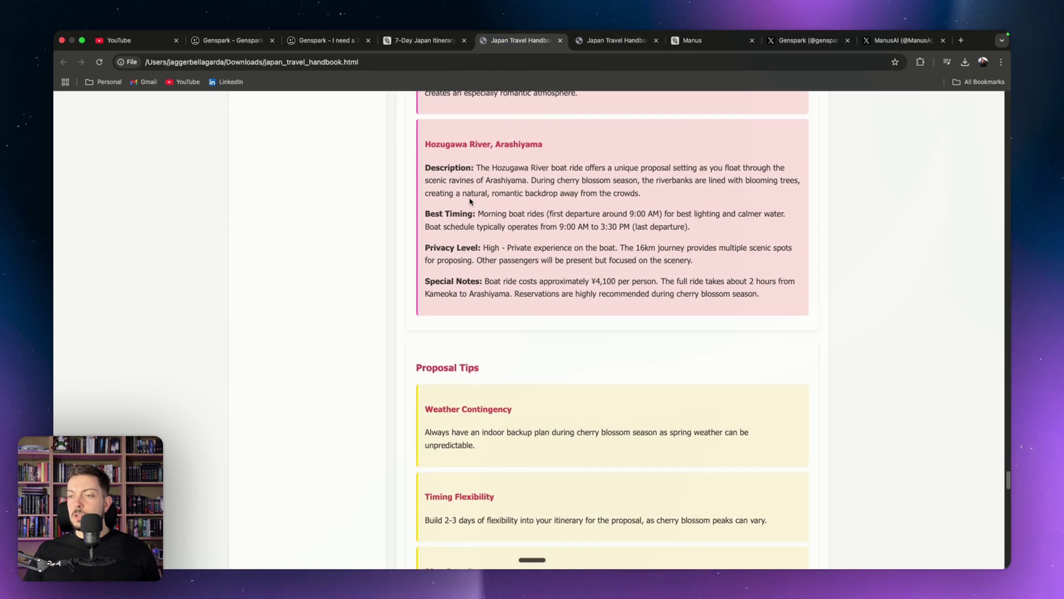
{"action": "scroll", "coordinate": [471, 203], "scroll_direction": "down", "scroll_amount": 2}
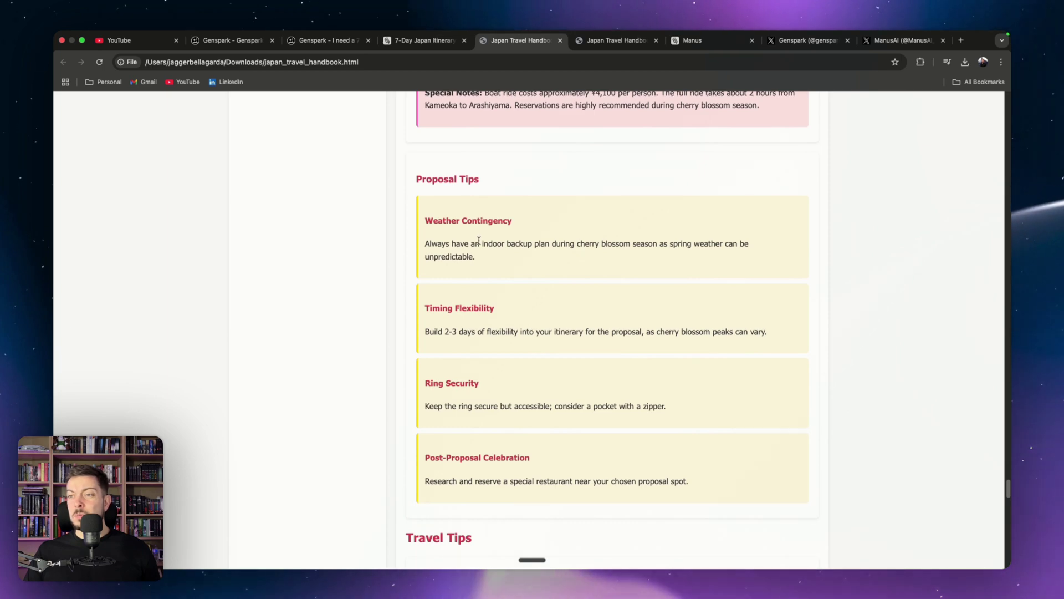
Review the downloaded handbook's Travel Tips, including Packing Essentials and Cultural Tips, and its Emergency Information
{"action": "scroll", "coordinate": [477, 238], "scroll_direction": "down", "scroll_amount": 8}
{"action": "scroll", "coordinate": [485, 311], "scroll_direction": "down", "scroll_amount": 11}
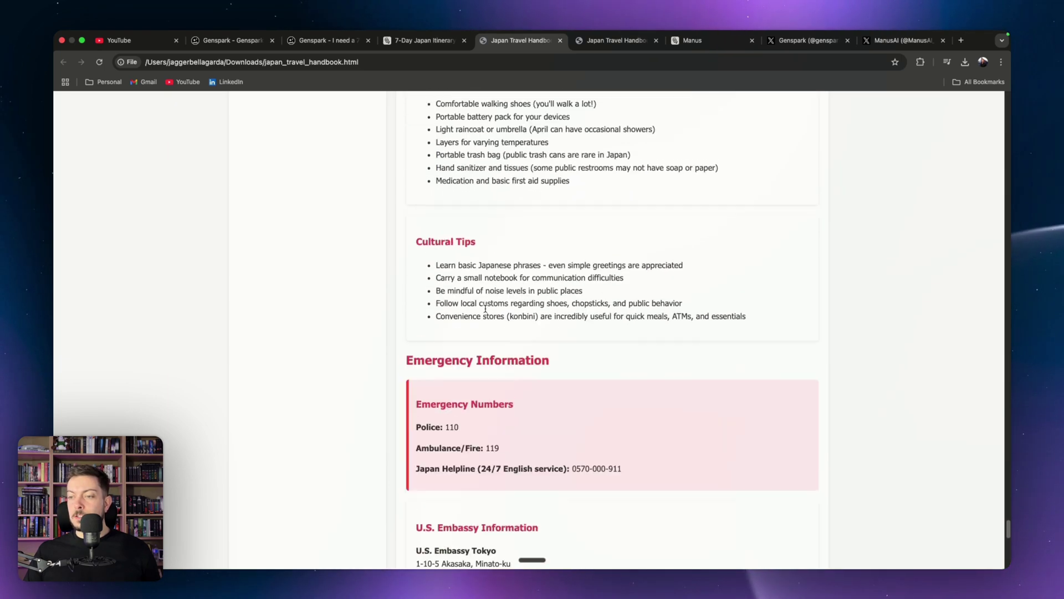
{"action": "scroll", "coordinate": [486, 308], "scroll_direction": "down", "scroll_amount": 1}
{"action": "scroll", "coordinate": [490, 222], "scroll_direction": "up", "scroll_amount": 5}
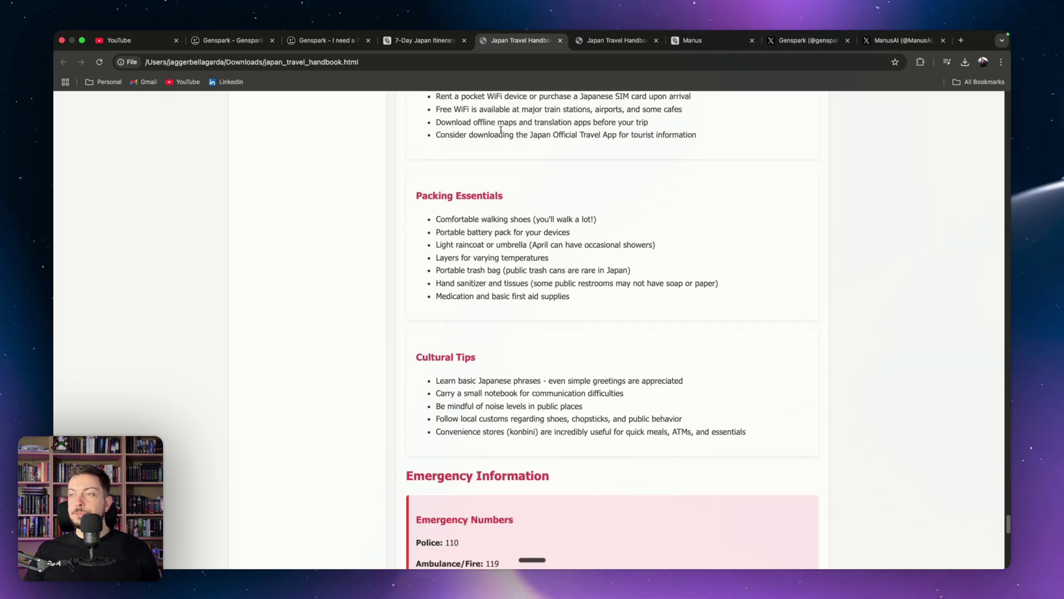
Examine the Cultural Experiences in the Genspark handbook, covering the tea ceremony, Zen meditation and kendo entries with their recommended venues
{"action": "key", "text": "ctrl+Tab"}
{"action": "scroll", "coordinate": [487, 219], "scroll_direction": "down", "scroll_amount": 3}
{"action": "scroll", "coordinate": [488, 216], "scroll_direction": "down", "scroll_amount": 2}
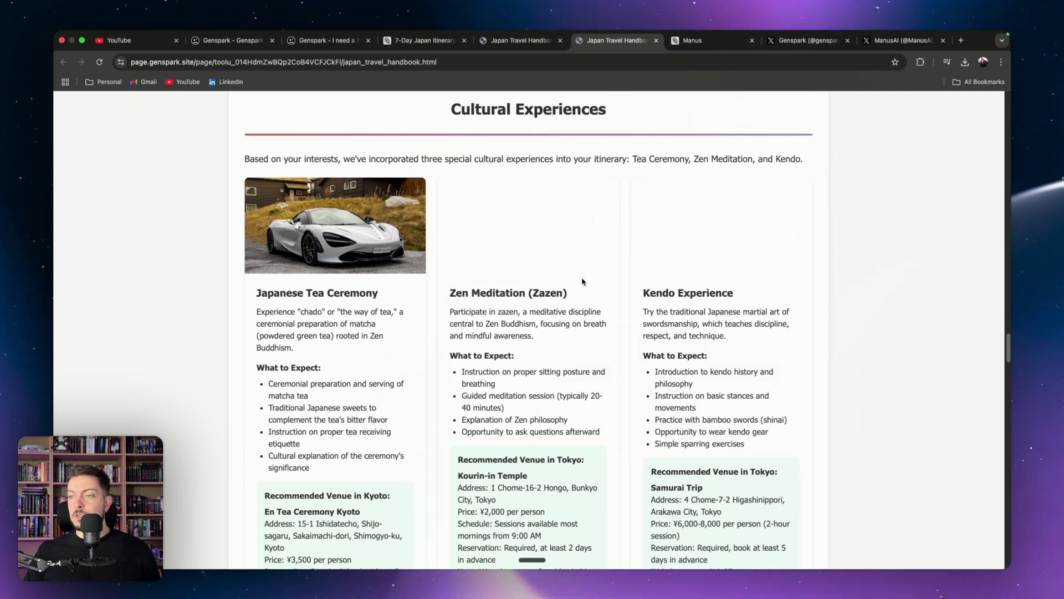
{"action": "scroll", "coordinate": [617, 266], "scroll_direction": "down", "scroll_amount": 3}
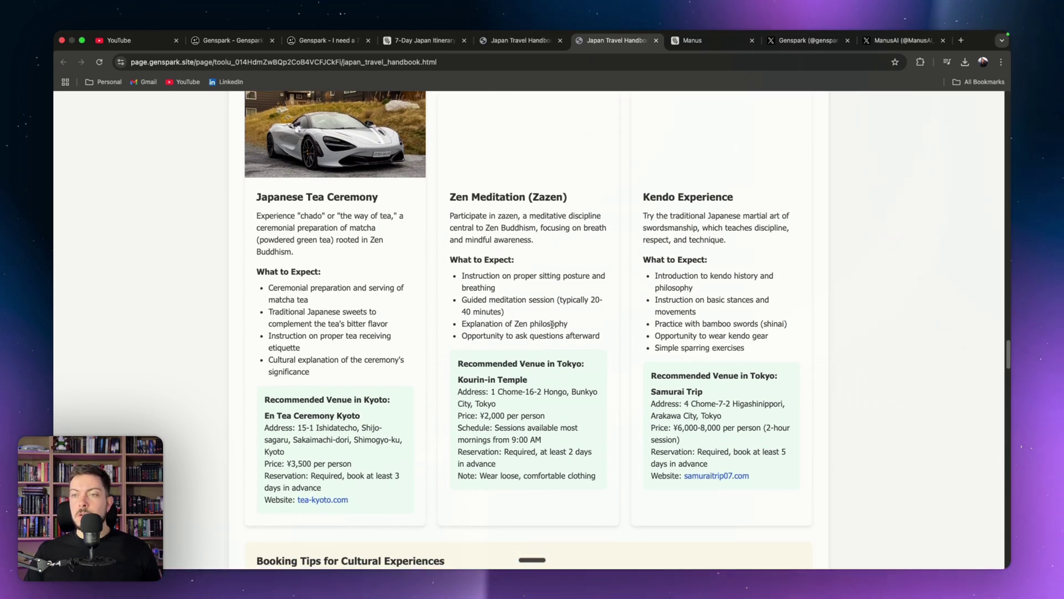
{"action": "scroll", "coordinate": [552, 324], "scroll_direction": "up", "scroll_amount": 4}
Check the Tokyo list under Key Attractions in the downloaded handbook against the Genspark handbook's Cultural Experiences
{"action": "left_click", "coordinate": [520, 34]}
{"action": "scroll", "coordinate": [551, 332], "scroll_direction": "down", "scroll_amount": 20}
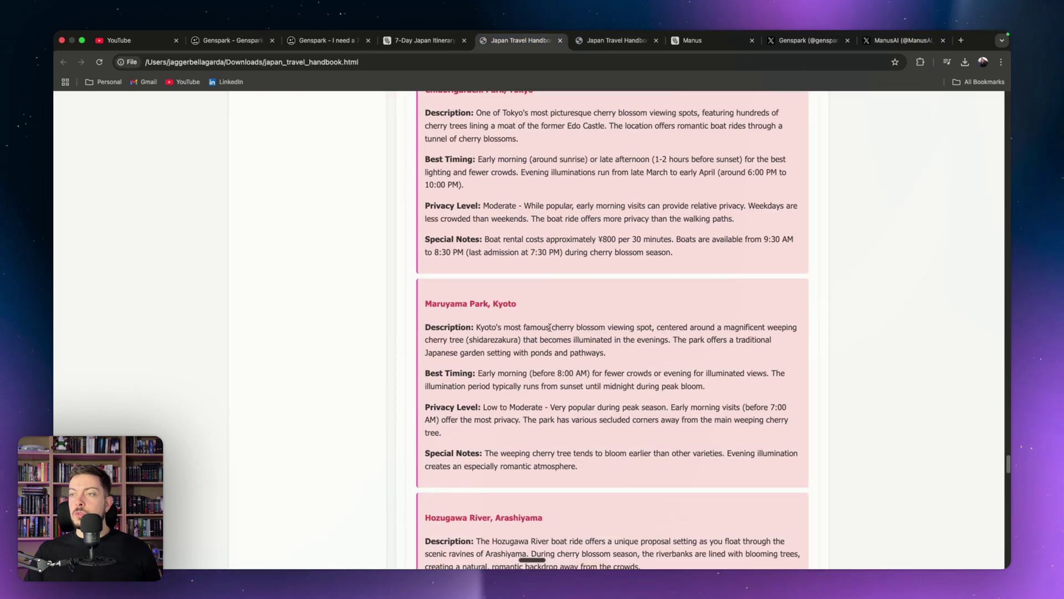
{"action": "scroll", "coordinate": [555, 314], "scroll_direction": "up", "scroll_amount": 20}
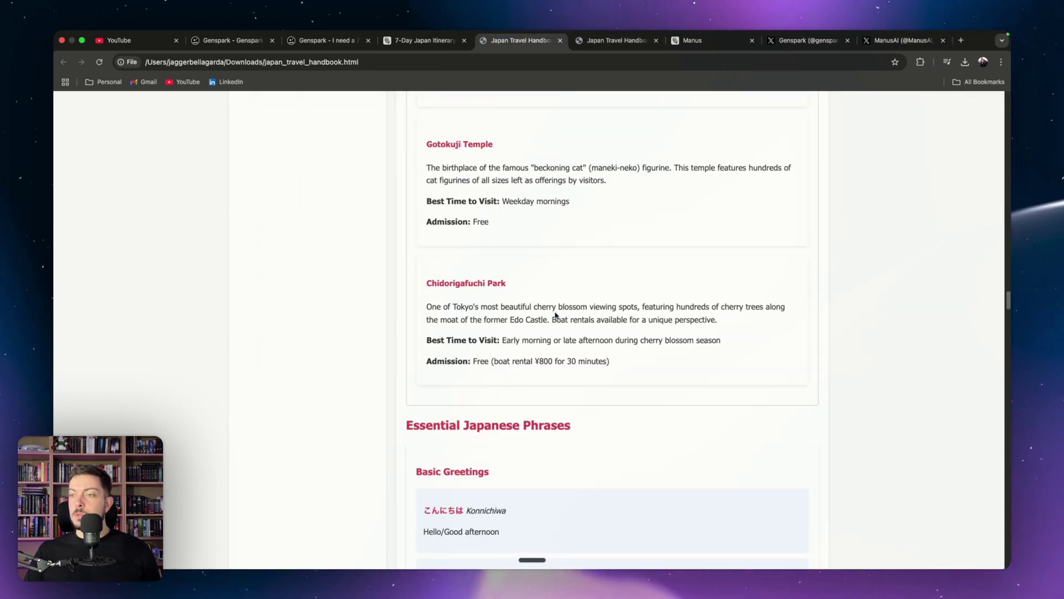
{"action": "scroll", "coordinate": [555, 315], "scroll_direction": "up", "scroll_amount": 2}
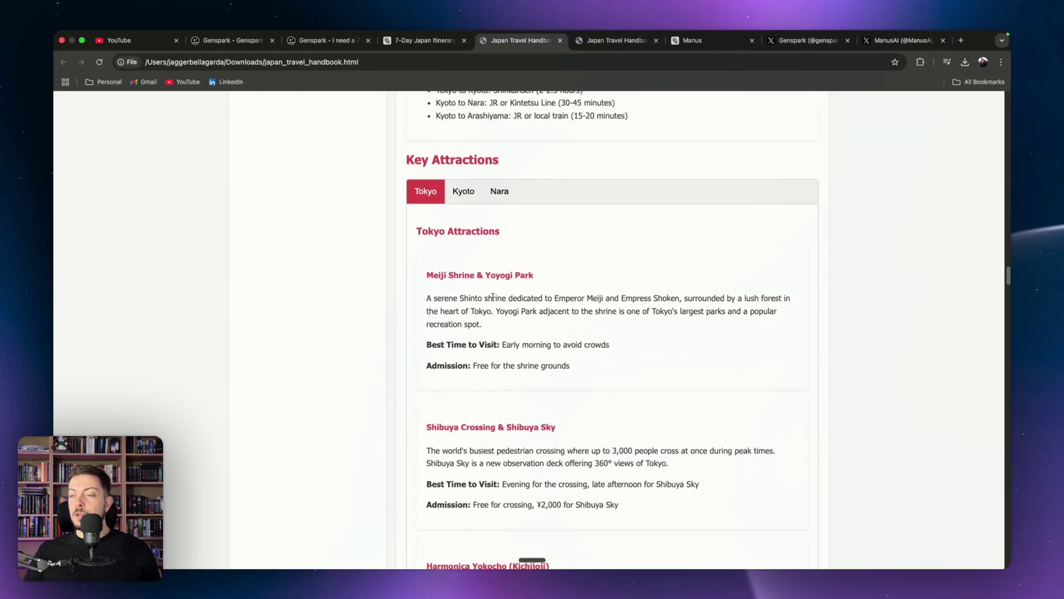
{"action": "scroll", "coordinate": [508, 334], "scroll_direction": "down", "scroll_amount": 2}
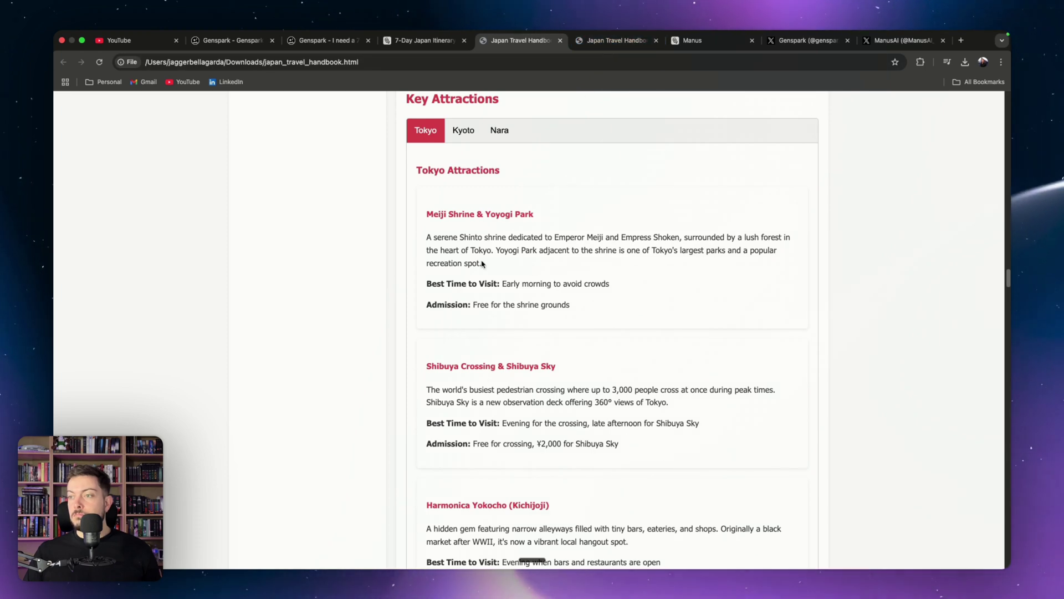
{"action": "scroll", "coordinate": [491, 255], "scroll_direction": "up", "scroll_amount": 1}
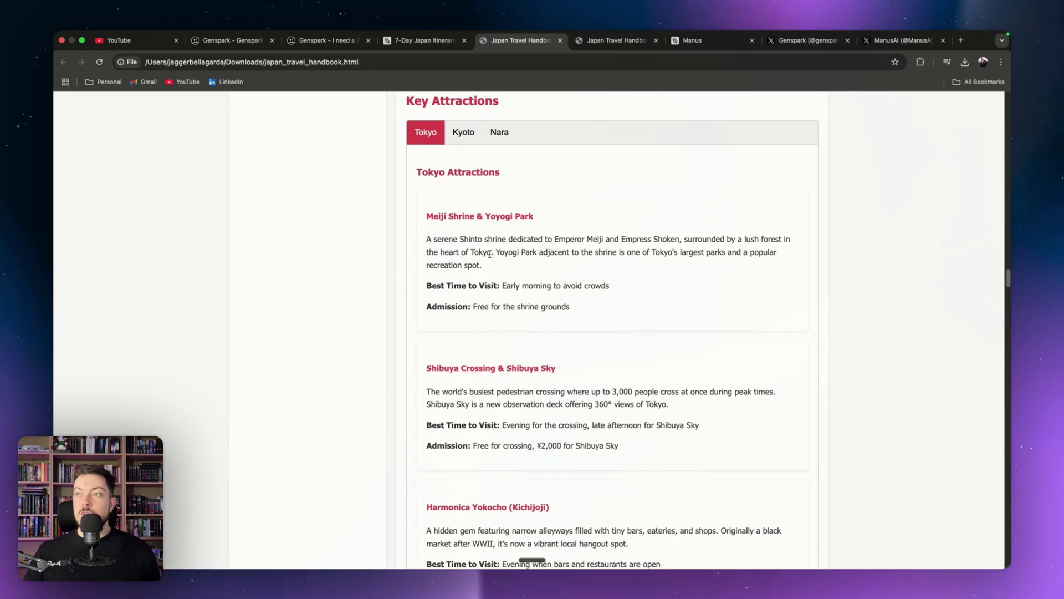
Examine the Essential Japanese Phrases section and its category cards in the Genspark handbook
{"action": "left_click", "coordinate": [578, 42]}
{"action": "scroll", "coordinate": [477, 259], "scroll_direction": "down", "scroll_amount": 5}
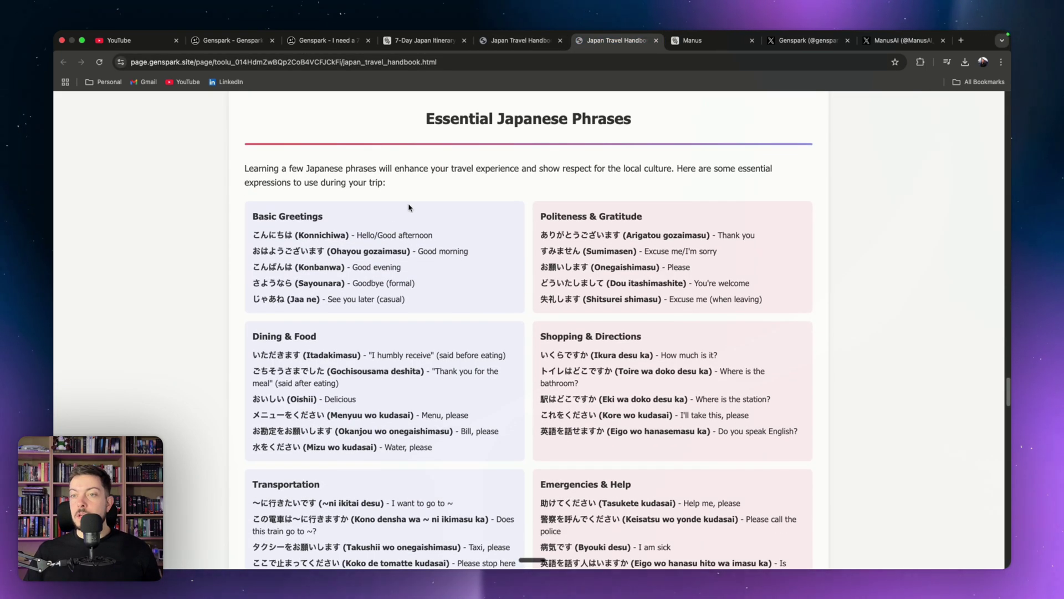
{"action": "scroll", "coordinate": [555, 311], "scroll_direction": "down", "scroll_amount": 6}
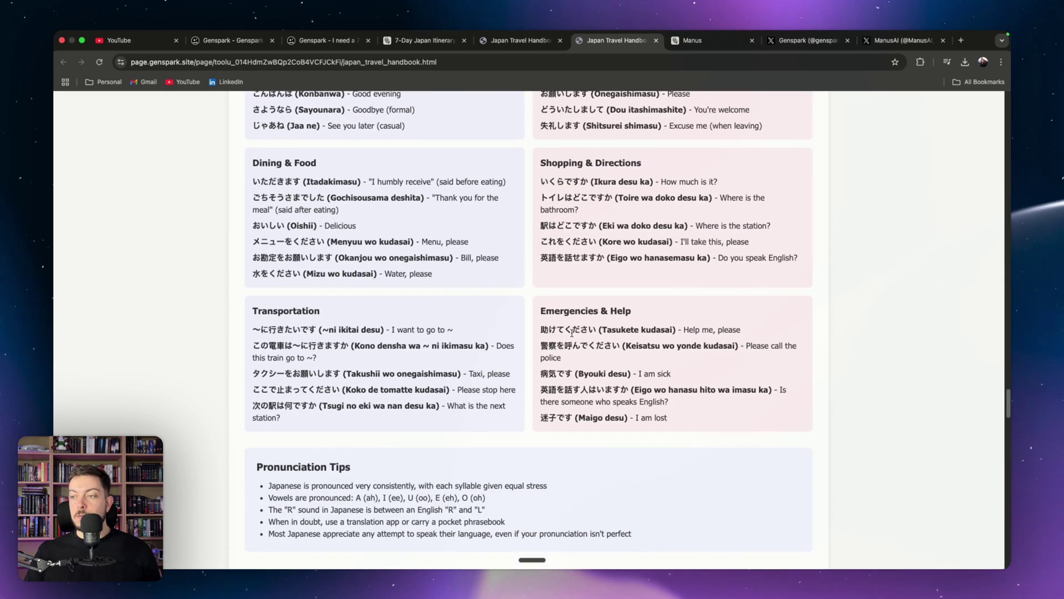
{"action": "scroll", "coordinate": [566, 320], "scroll_direction": "up", "scroll_amount": 3}
{"action": "scroll", "coordinate": [565, 320], "scroll_direction": "up", "scroll_amount": 2}
{"action": "scroll", "coordinate": [554, 320], "scroll_direction": "down", "scroll_amount": 1}
Review the Genspark handbook's Travel Tips, April-Specific Tips and Budget Information
{"action": "scroll", "coordinate": [517, 317], "scroll_direction": "down", "scroll_amount": 9}
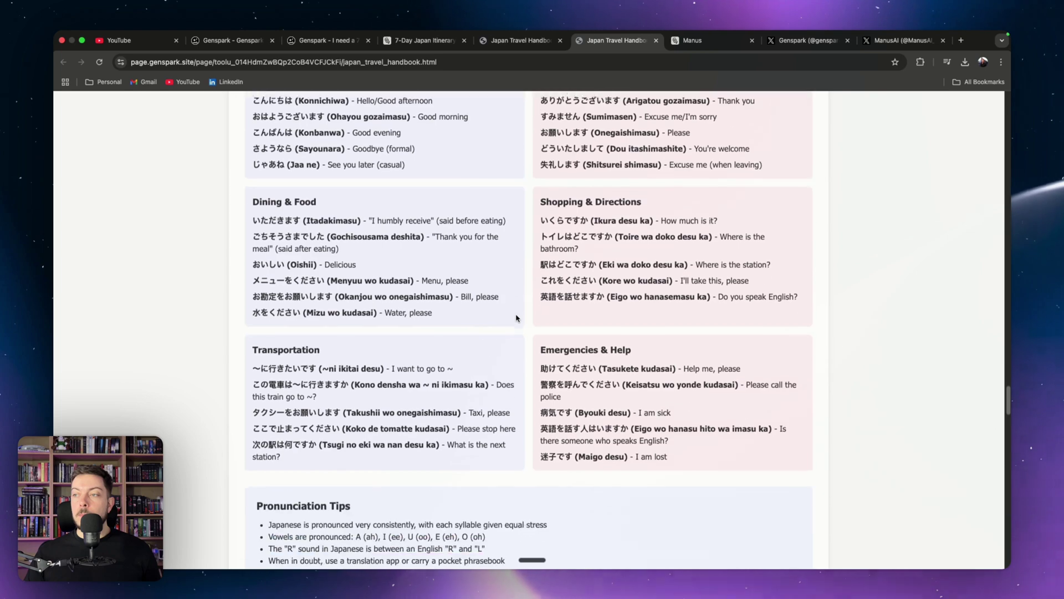
{"action": "scroll", "coordinate": [517, 315], "scroll_direction": "down", "scroll_amount": 20}
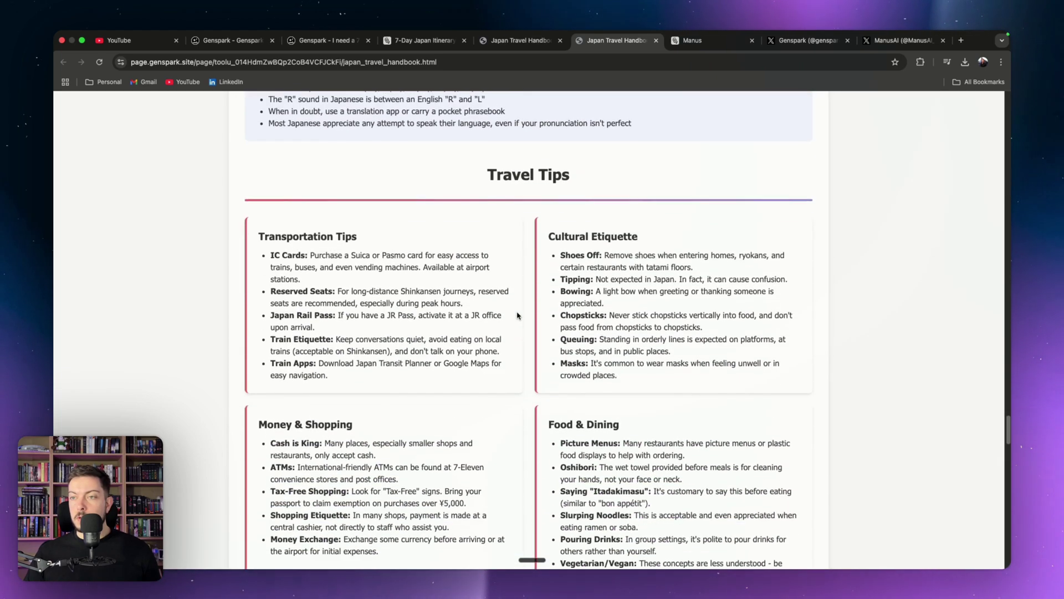
{"action": "scroll", "coordinate": [517, 315], "scroll_direction": "down", "scroll_amount": 14}
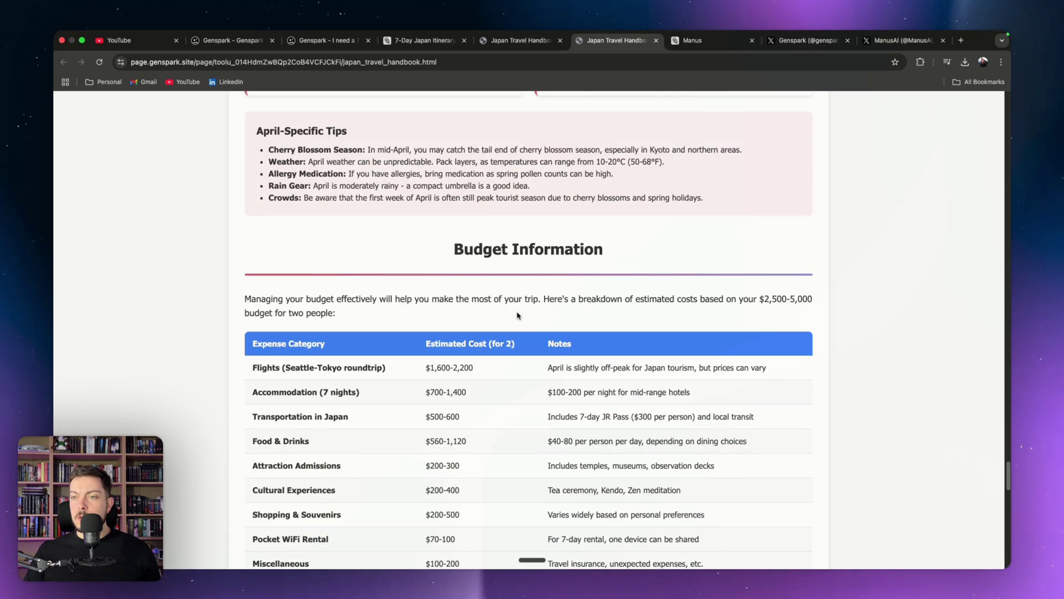
Look through the Japanese Etiquette Tips and Travel & Transportation phrases in the downloaded handbook
{"action": "left_click", "coordinate": [541, 45]}
{"action": "scroll", "coordinate": [546, 255], "scroll_direction": "down", "scroll_amount": 20}
{"action": "scroll", "coordinate": [546, 255], "scroll_direction": "down", "scroll_amount": 20}
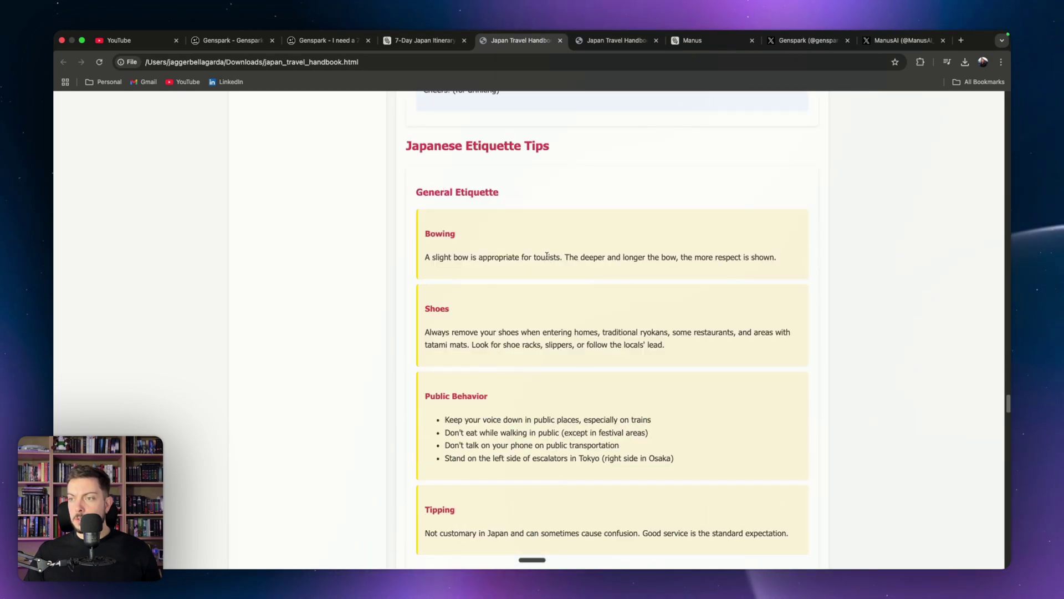
{"action": "scroll", "coordinate": [545, 264], "scroll_direction": "up", "scroll_amount": 20}
{"action": "scroll", "coordinate": [545, 264], "scroll_direction": "up", "scroll_amount": 20}
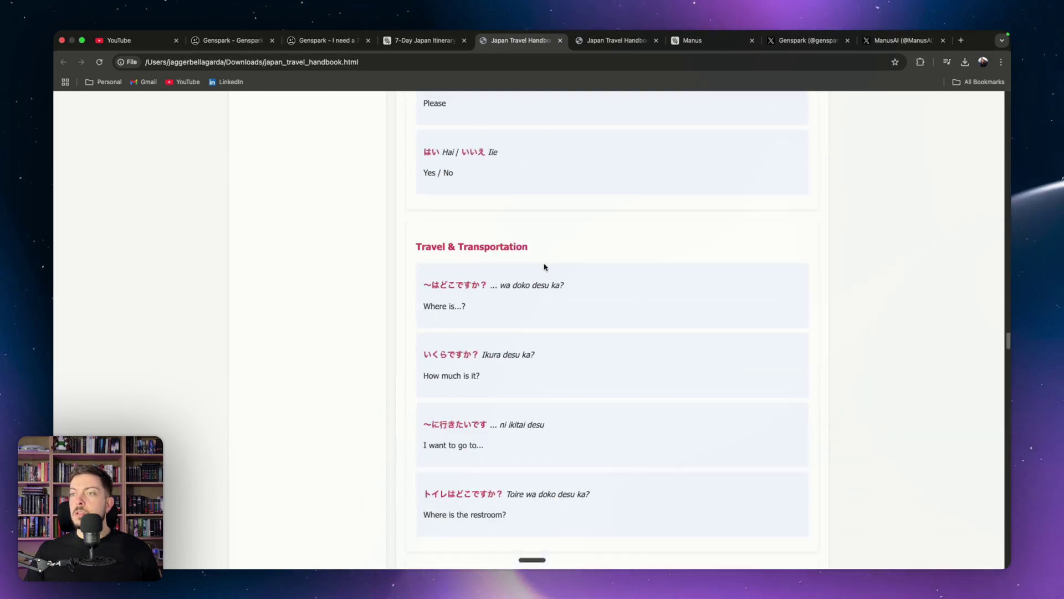
{"action": "scroll", "coordinate": [545, 262], "scroll_direction": "down", "scroll_amount": 10}
Compare the budget in the downloaded handbook's Trip Overview with the Genspark handbook's Budget Information table
{"action": "scroll", "coordinate": [546, 265], "scroll_direction": "up", "scroll_amount": 20}
{"action": "scroll", "coordinate": [545, 268], "scroll_direction": "down", "scroll_amount": 6}
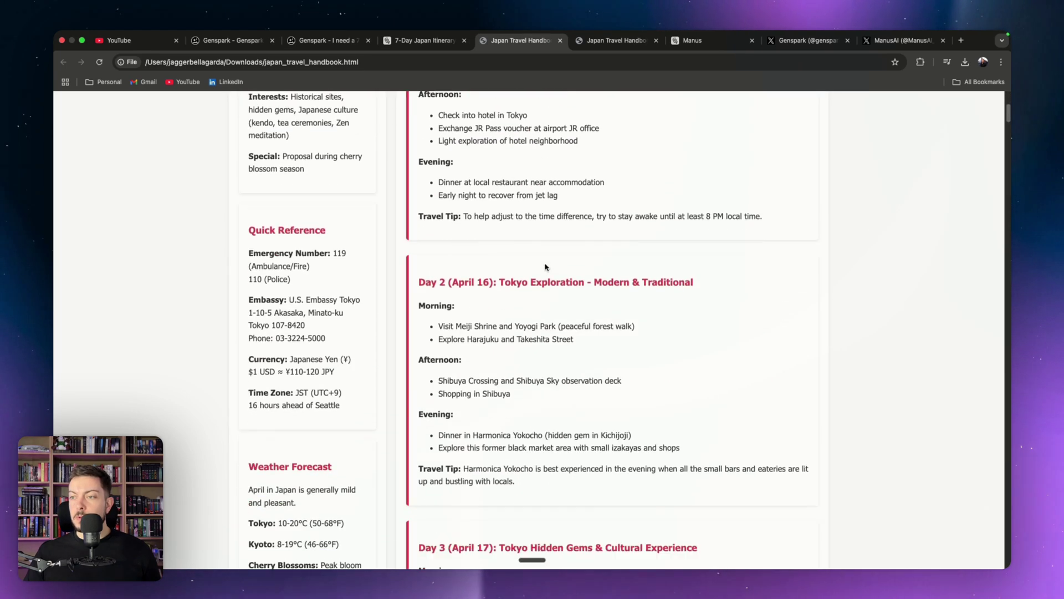
{"action": "scroll", "coordinate": [544, 255], "scroll_direction": "up", "scroll_amount": 6}
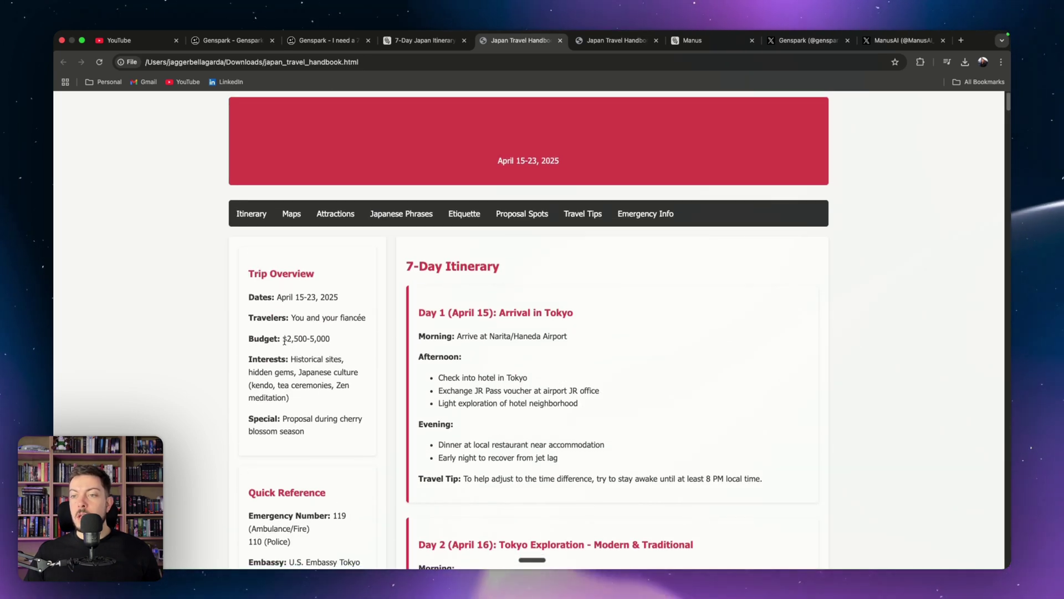
{"action": "left_click", "coordinate": [598, 46]}
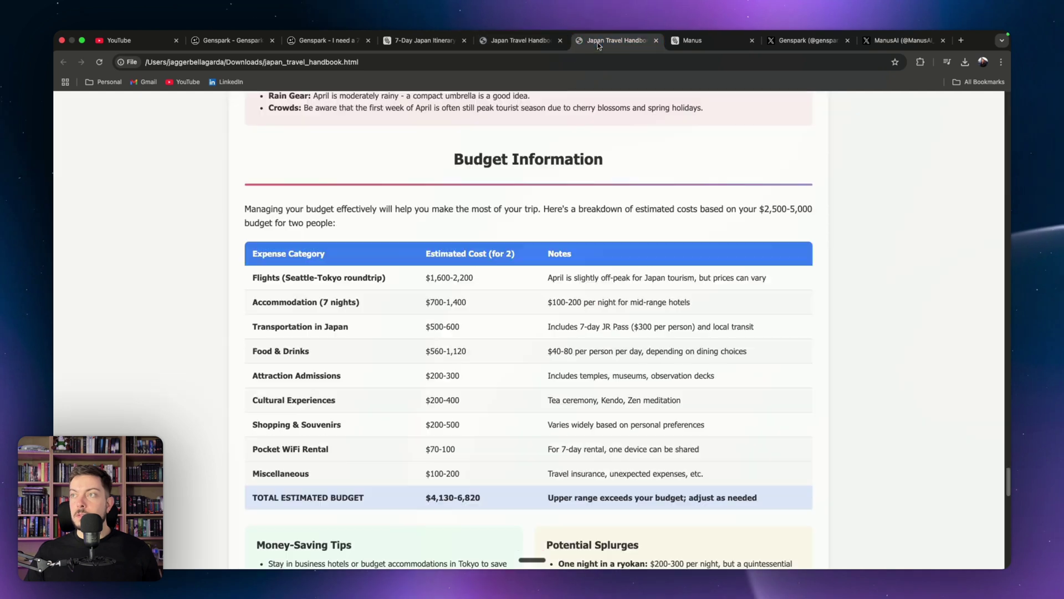
Examine the estimated costs per category in the Genspark handbook's Budget Information table, particularly the Seattle-Tokyo flights
{"action": "scroll", "coordinate": [336, 301], "scroll_direction": "down", "scroll_amount": 2}
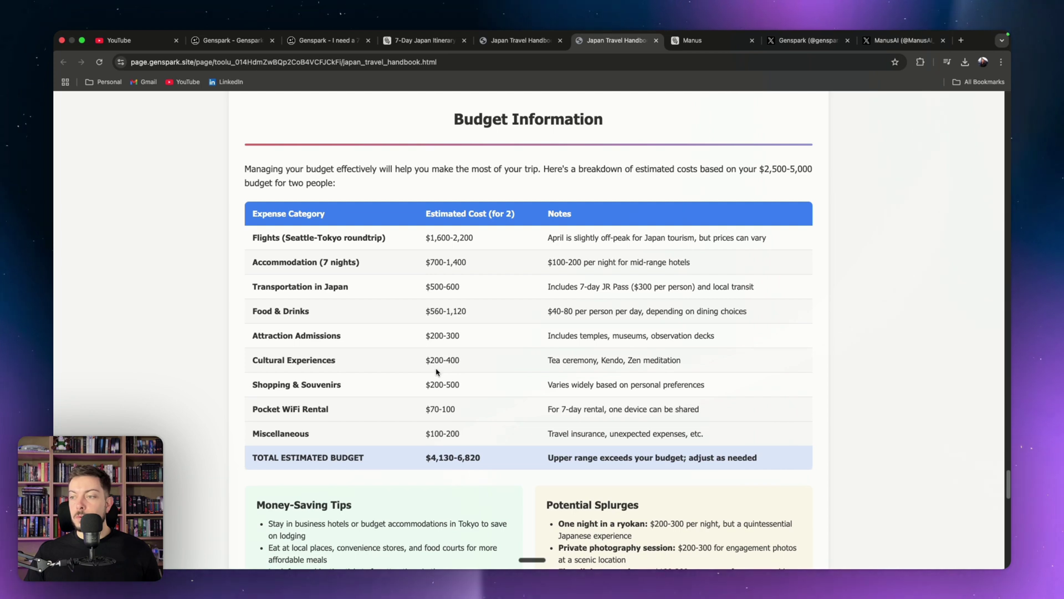
{"action": "scroll", "coordinate": [438, 368], "scroll_direction": "down", "scroll_amount": 1}
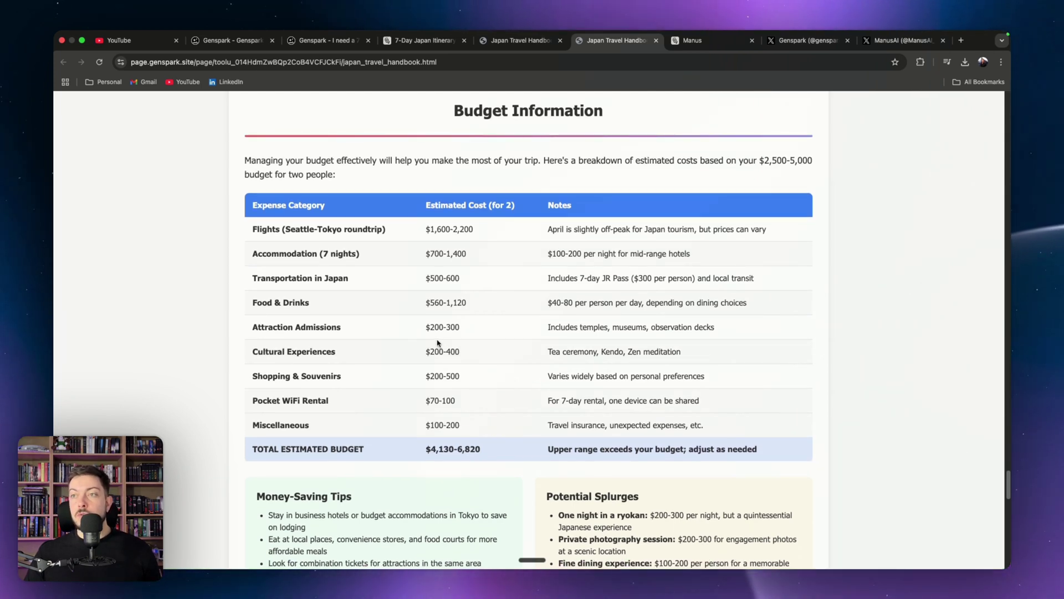
{"action": "scroll", "coordinate": [467, 365], "scroll_direction": "down", "scroll_amount": 1}
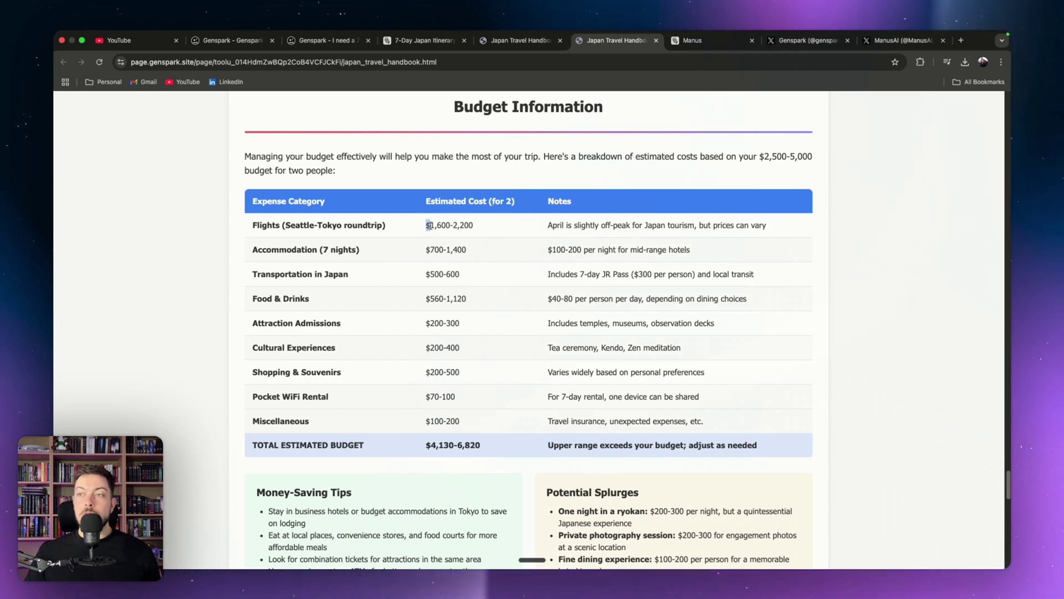
{"action": "left_click", "coordinate": [467, 232]}
{"action": "left_click_drag", "start_coordinate": [425, 225], "coordinate": [461, 225]}
{"action": "left_click", "coordinate": [445, 300]}
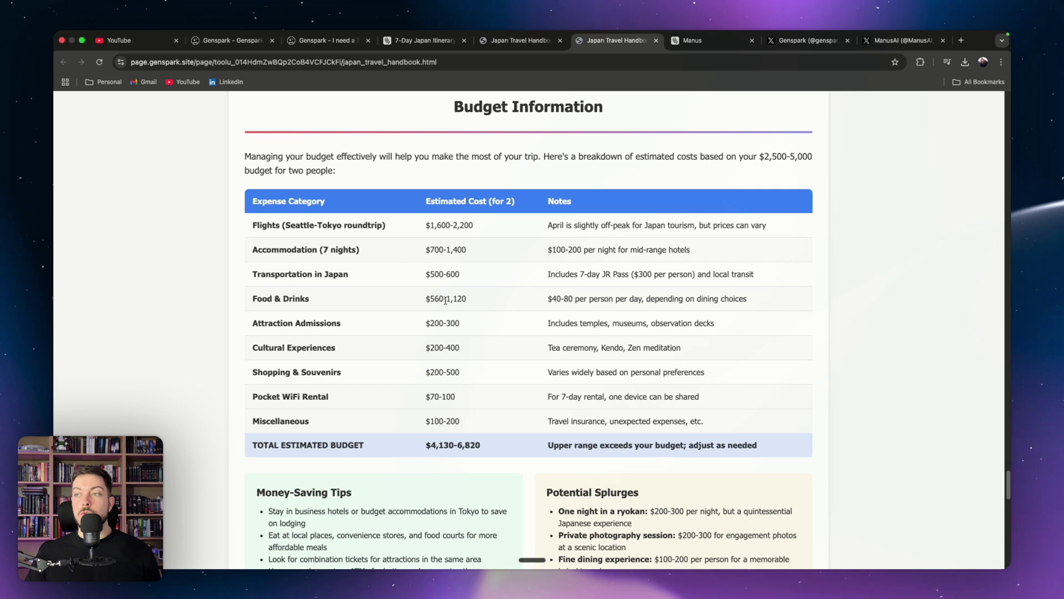
Check the Trip Overview and 7-Day Itinerary in the downloaded handbook, then return to the Genspark-hosted handbook
{"action": "left_click", "coordinate": [533, 44]}
{"action": "scroll", "coordinate": [536, 315], "scroll_direction": "down", "scroll_amount": 5}
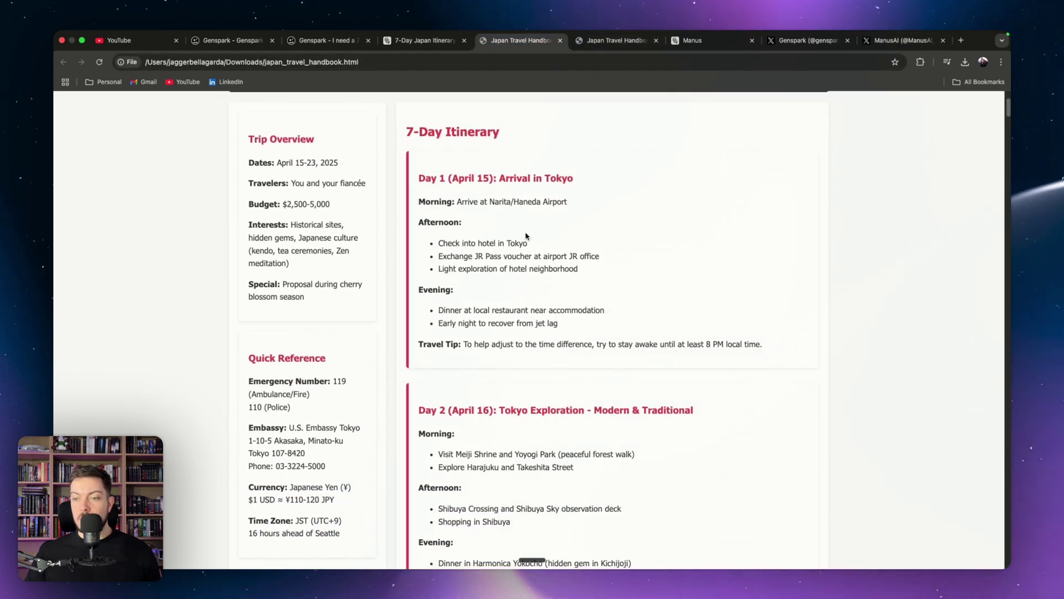
{"action": "key", "text": "ctrl+Tab"}
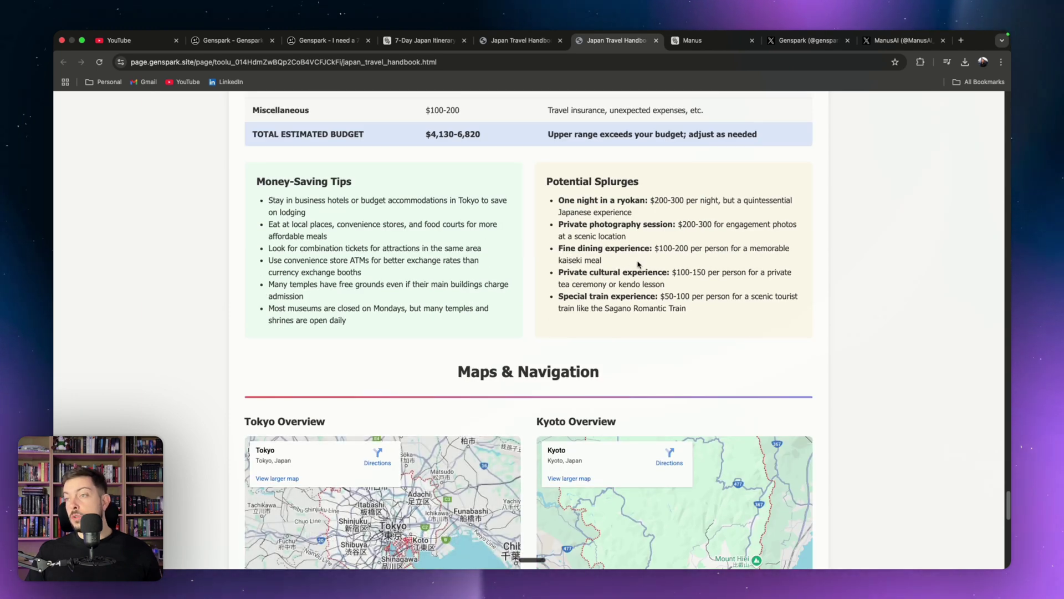
Review the Genspark handbook from its money-saving tips through Maps & Navigation, the route maps and Navigation Tips to the footer
{"action": "scroll", "coordinate": [639, 263], "scroll_direction": "down", "scroll_amount": 5}
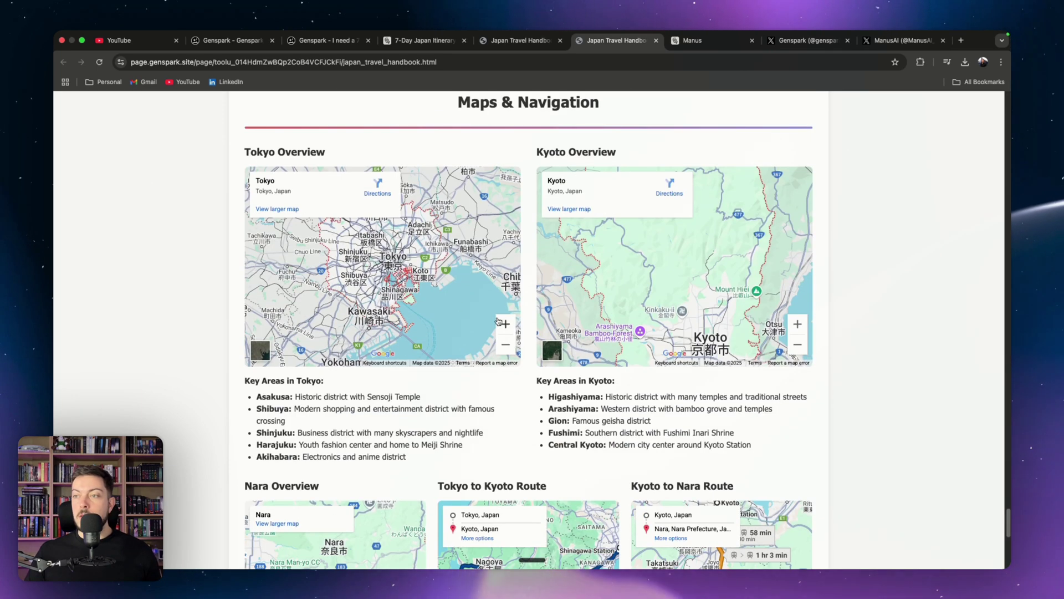
{"action": "left_click", "coordinate": [796, 352]}
{"action": "scroll", "coordinate": [547, 383], "scroll_direction": "down", "scroll_amount": 5}
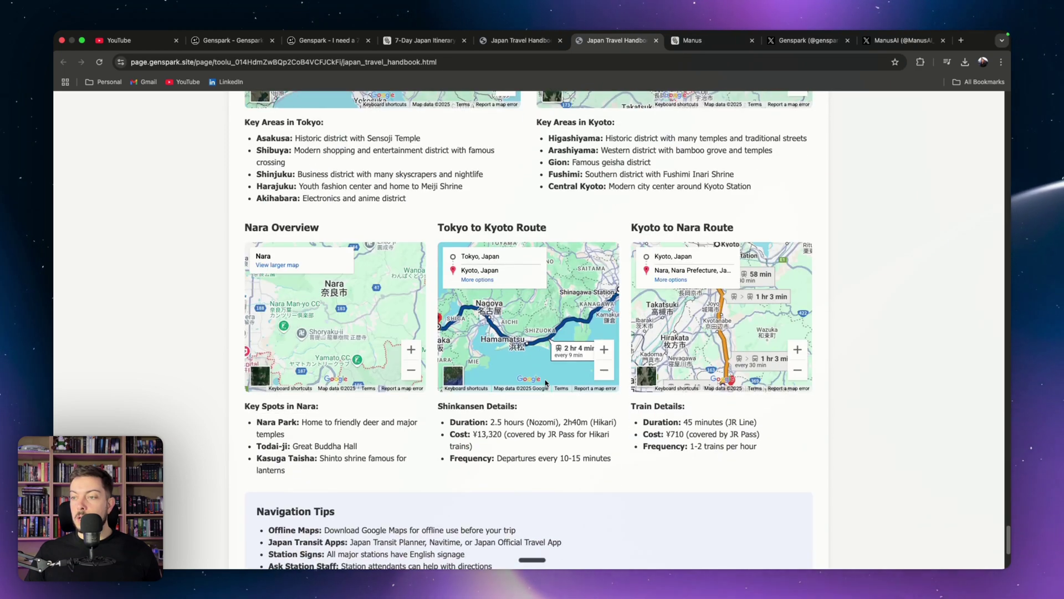
{"action": "scroll", "coordinate": [546, 383], "scroll_direction": "down", "scroll_amount": 4}
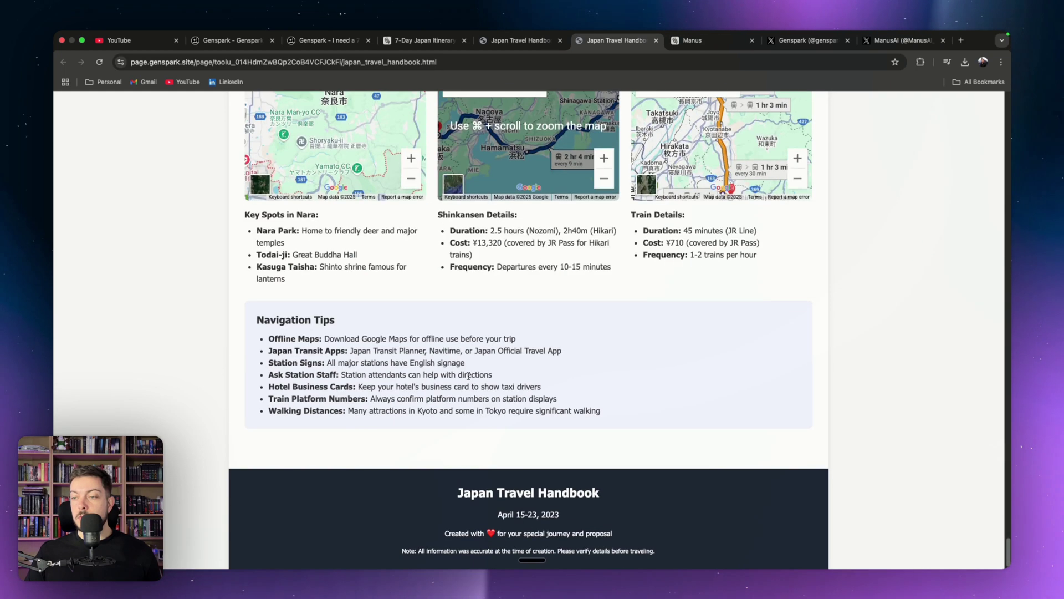
{"action": "scroll", "coordinate": [469, 376], "scroll_direction": "down", "scroll_amount": 1}
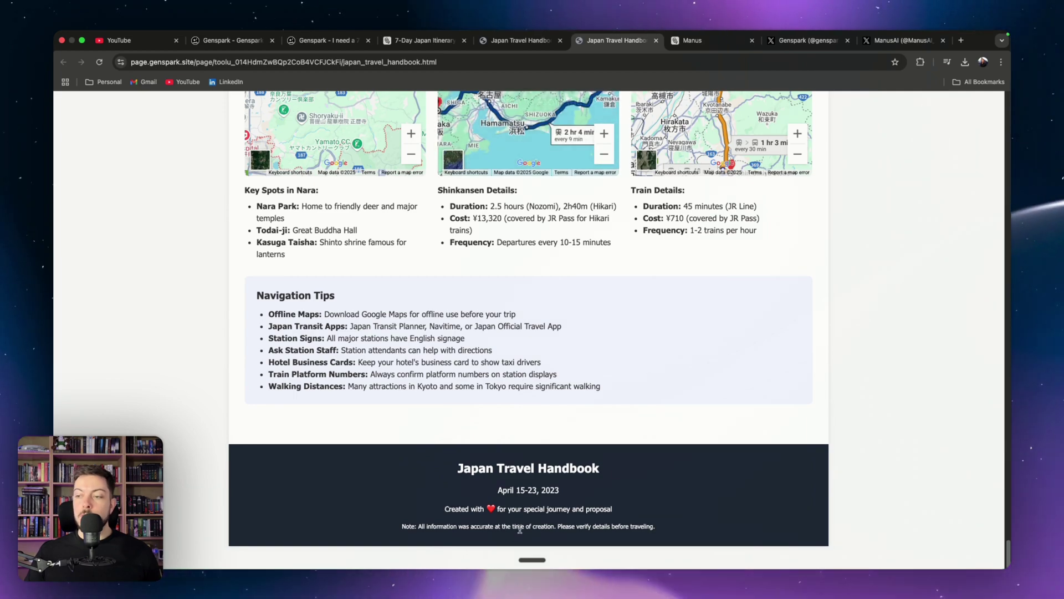
Return to the Genspark handbook's cover and Table of Contents and compare it briefly with the downloaded handbook
{"action": "scroll", "coordinate": [505, 493], "scroll_direction": "up", "scroll_amount": 20}
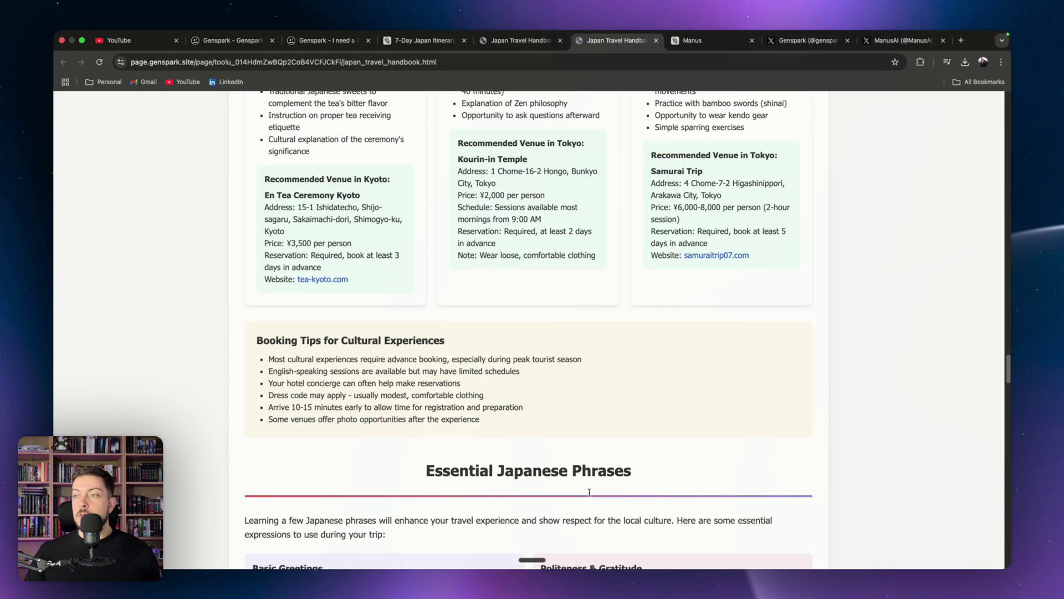
{"action": "scroll", "coordinate": [587, 488], "scroll_direction": "up", "scroll_amount": 15}
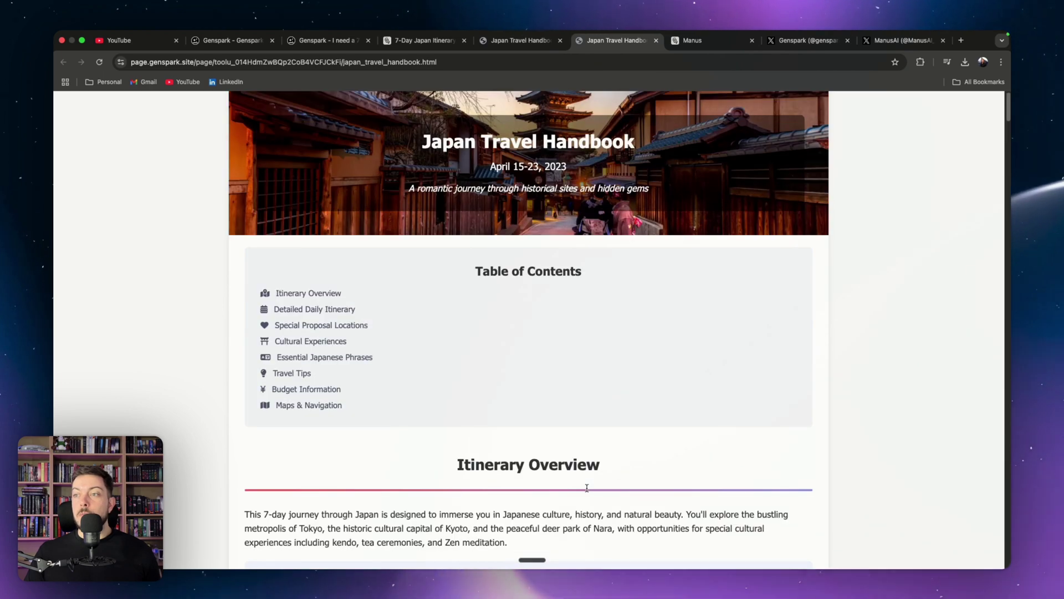
{"action": "left_click", "coordinate": [518, 40]}
{"action": "left_click", "coordinate": [599, 40]}
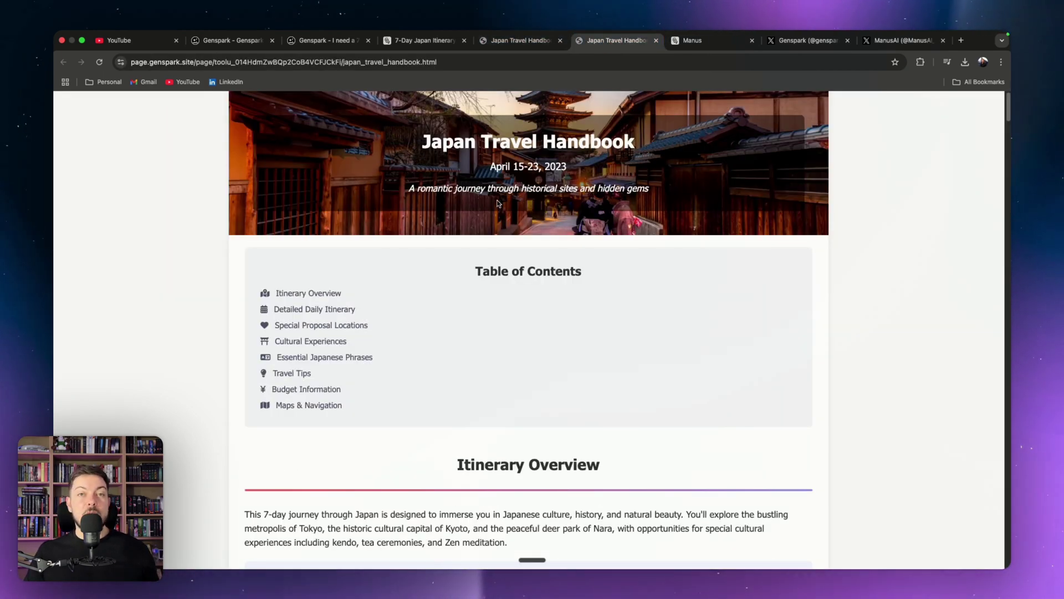
Open Genspark's plan upgrade page from the Japan itinerary chat and show the monthly pricing
{"action": "left_click", "coordinate": [327, 40]}
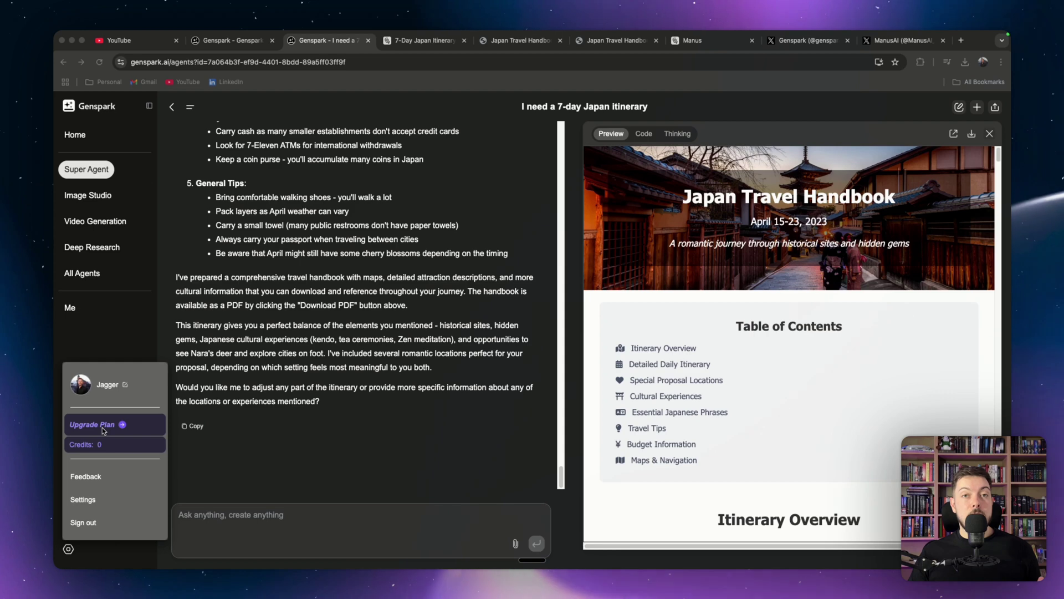
{"action": "left_click", "coordinate": [115, 425]}
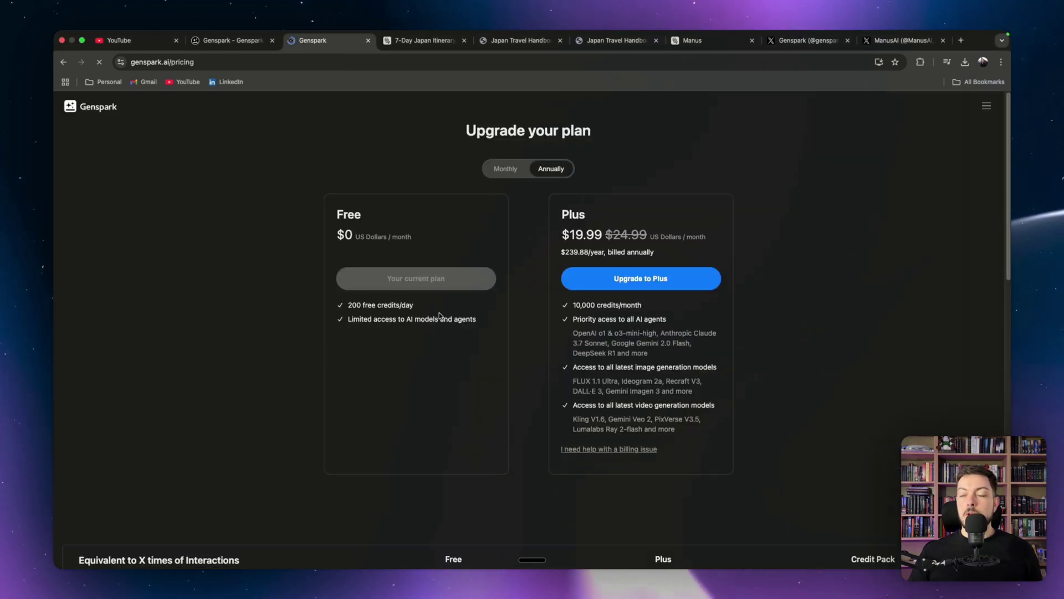
{"action": "left_click", "coordinate": [506, 169]}
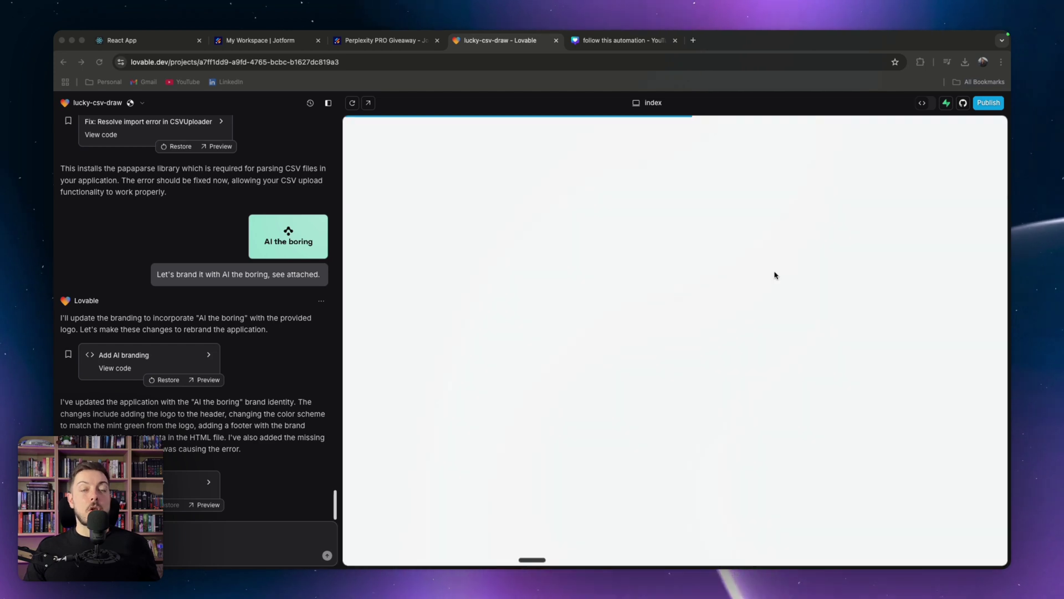
In Lovable's lucky-csv-draw project, hide the chat and upload the Perplexity giveaway CSV from Downloads to the draw tool
{"action": "left_click", "coordinate": [328, 102]}
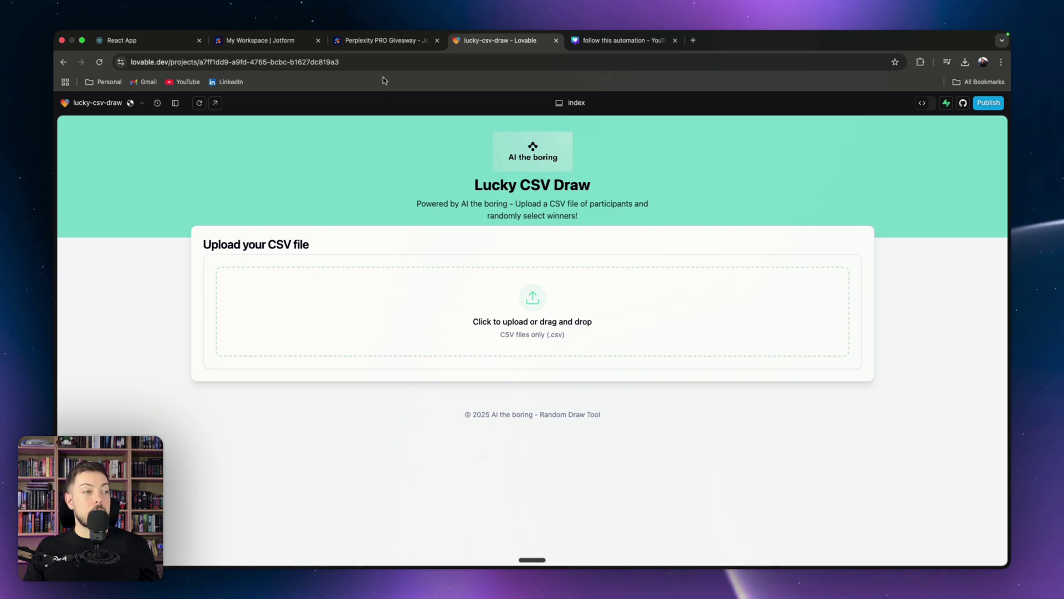
{"action": "left_click", "coordinate": [518, 324]}
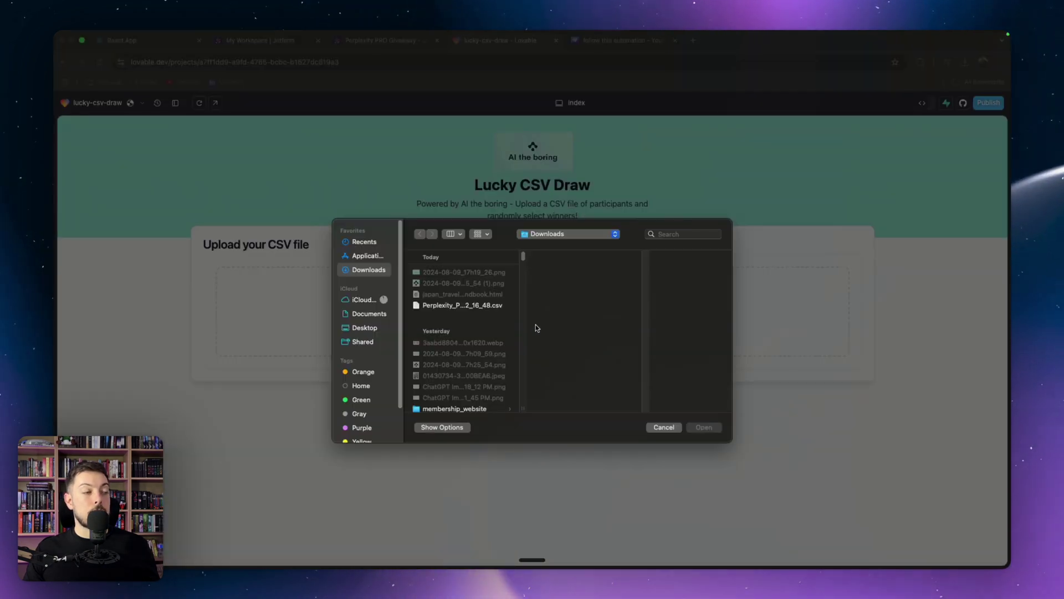
{"action": "double_click", "coordinate": [448, 306]}
{"action": "scroll", "coordinate": [502, 398], "scroll_direction": "down", "scroll_amount": 3}
{"action": "scroll", "coordinate": [502, 398], "scroll_direction": "up", "scroll_amount": 3}
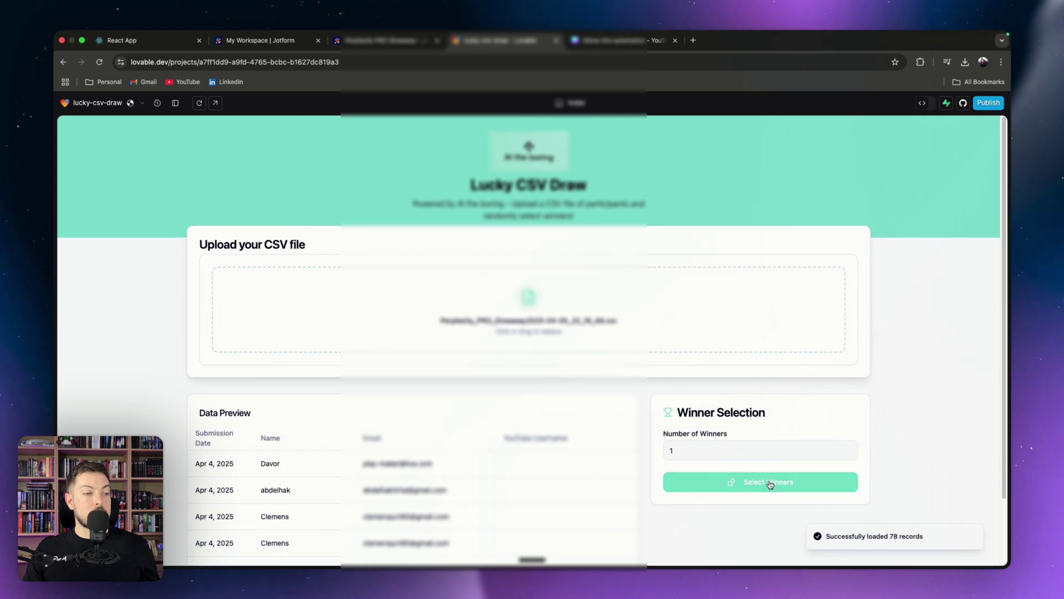
Set the number of winners to 3 and run the random winner selection on the uploaded entries
{"action": "left_click", "coordinate": [666, 451]}
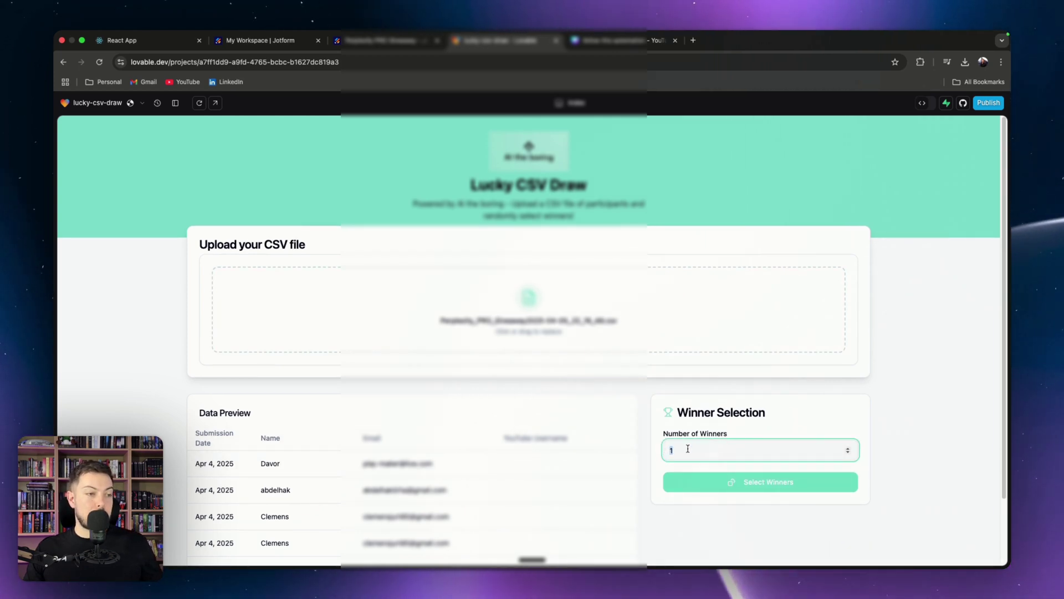
{"action": "left_click", "coordinate": [786, 489]}
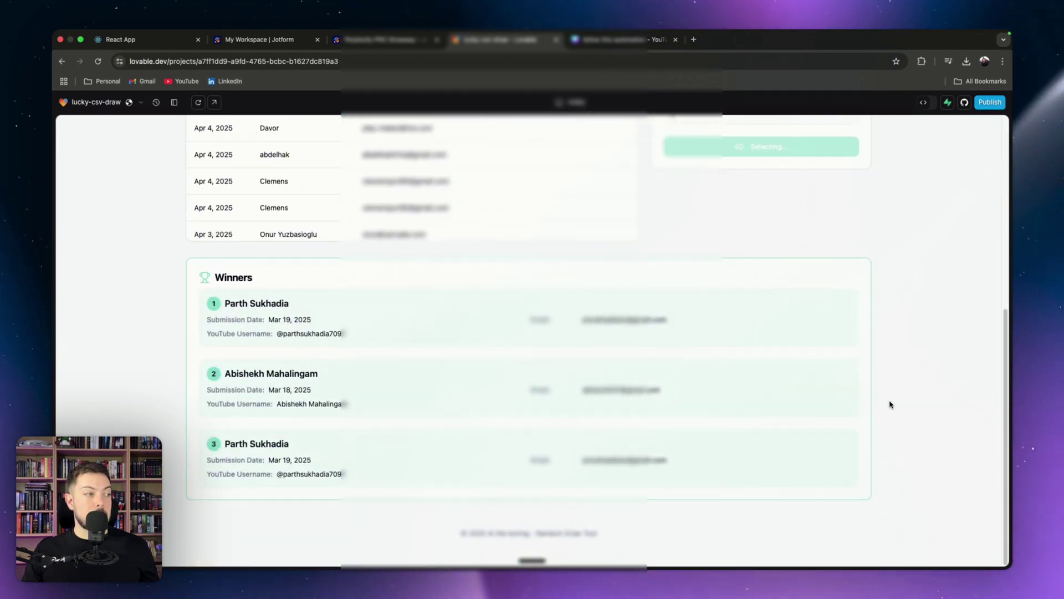